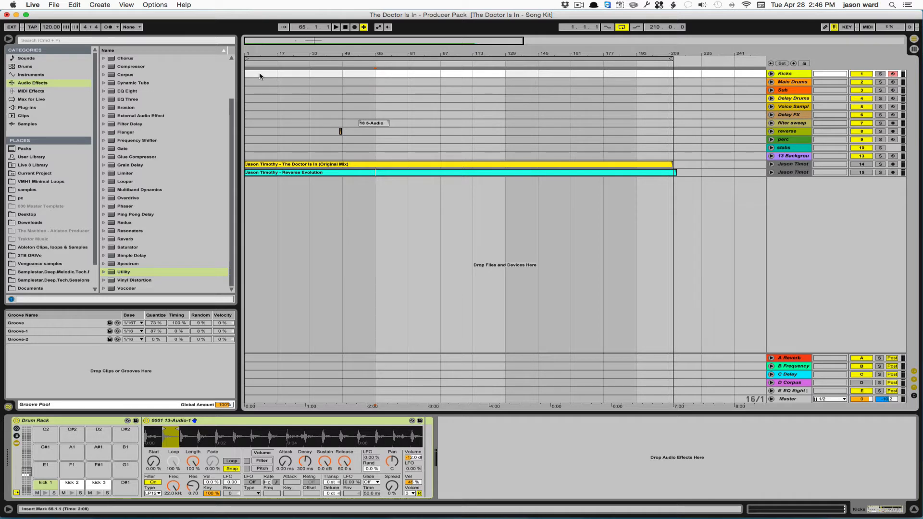
pyautogui.click(259, 75)
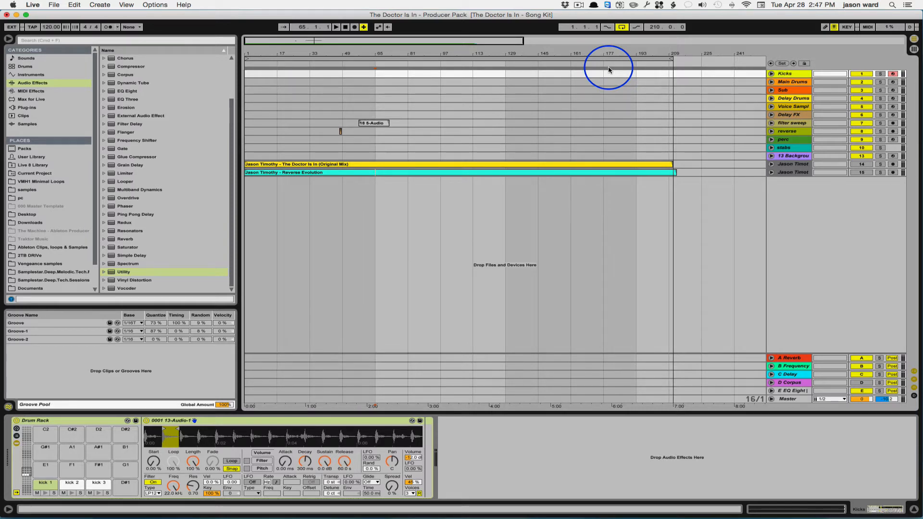
pyautogui.press('Tab')
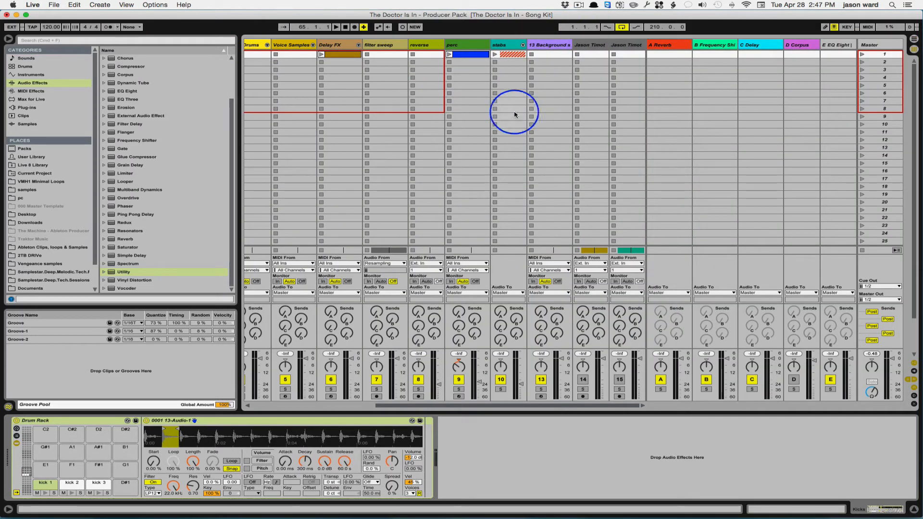
pyautogui.press('Tab')
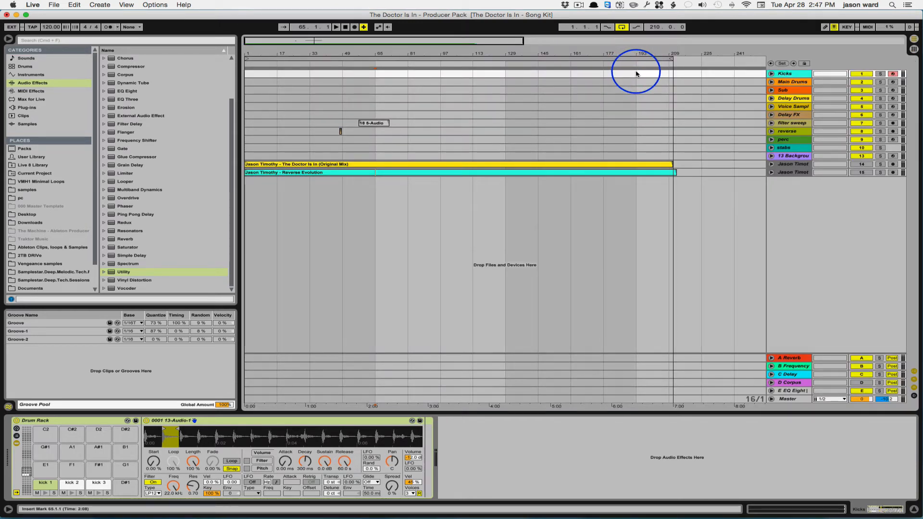
# Step: Insert an empty MIDI clip on the Kicks track spanning bar 1 to bar 193
pyautogui.click(636, 74)
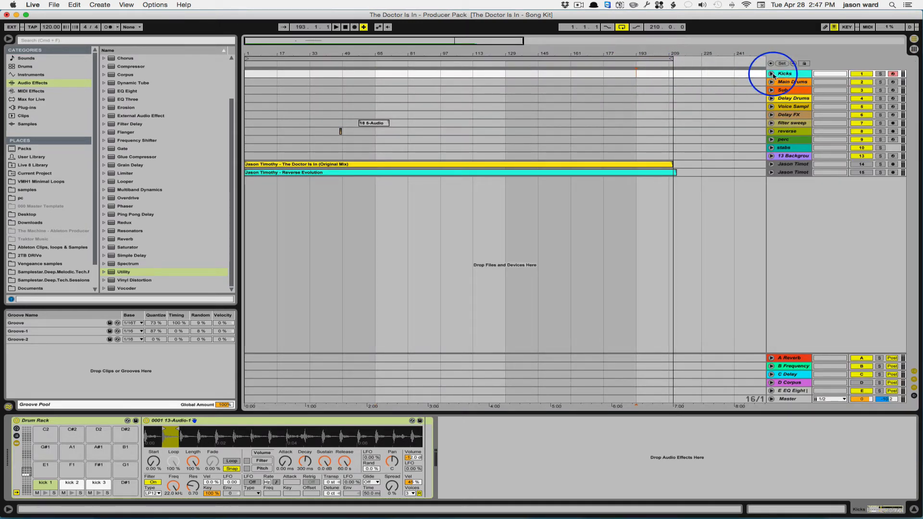
pyautogui.click(640, 75)
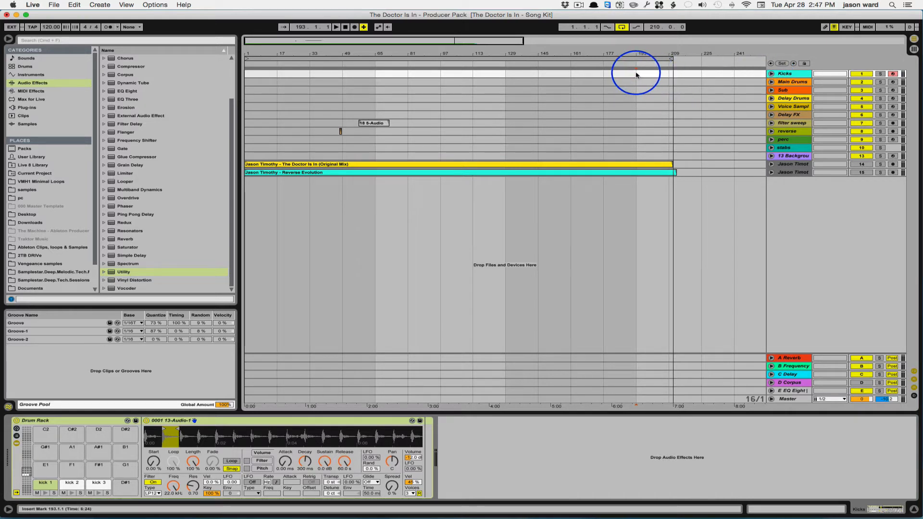
pyautogui.moveTo(636, 75); pyautogui.dragTo(245, 77)
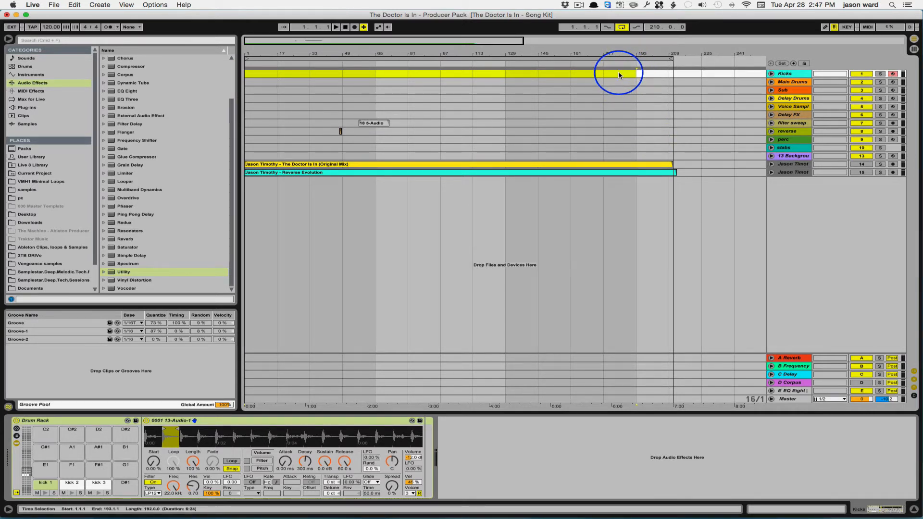
pyautogui.press('super+shift+m')
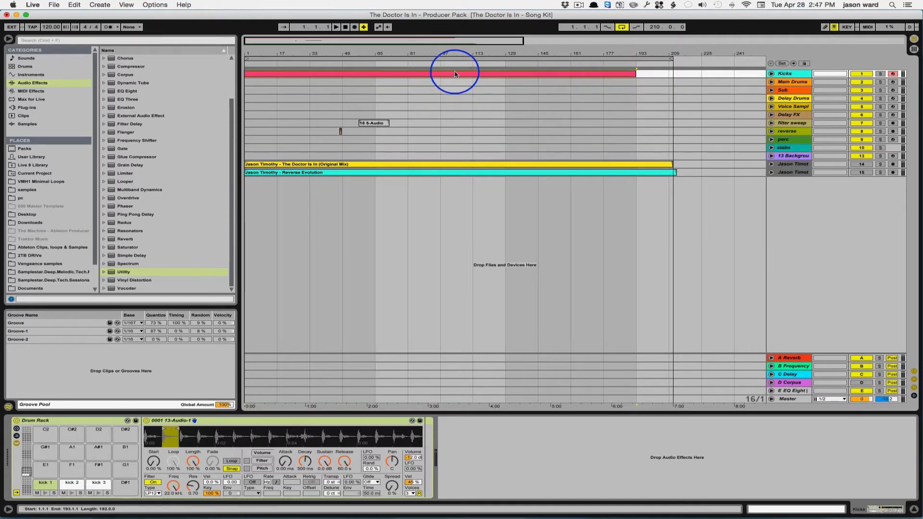
# Step: Unfold the Kicks track and set the new MIDI clip's loop length to 2 bars
pyautogui.click(771, 74)
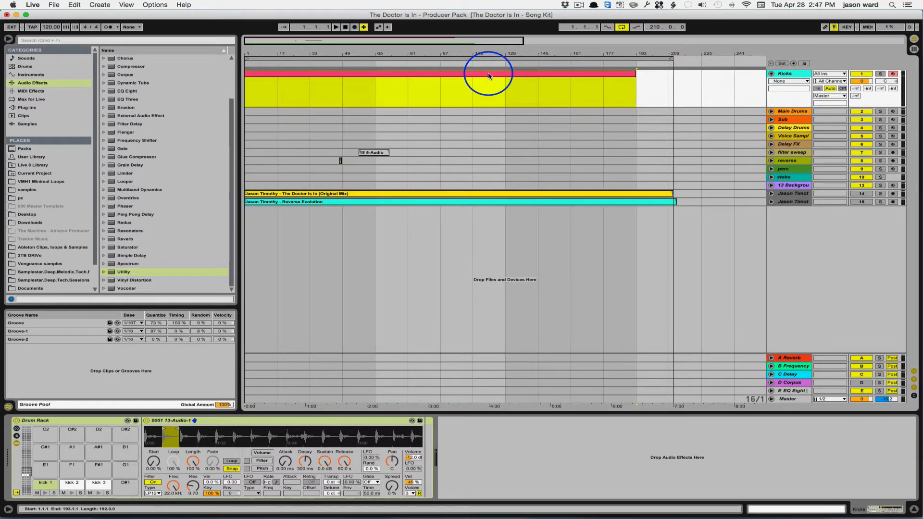
pyautogui.doubleClick(489, 75)
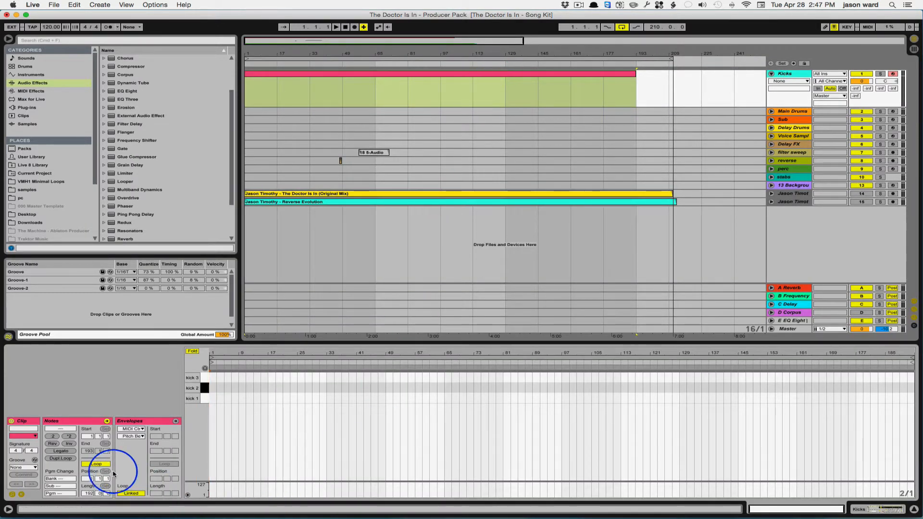
pyautogui.moveTo(87, 487); pyautogui.dragTo(89, 491)
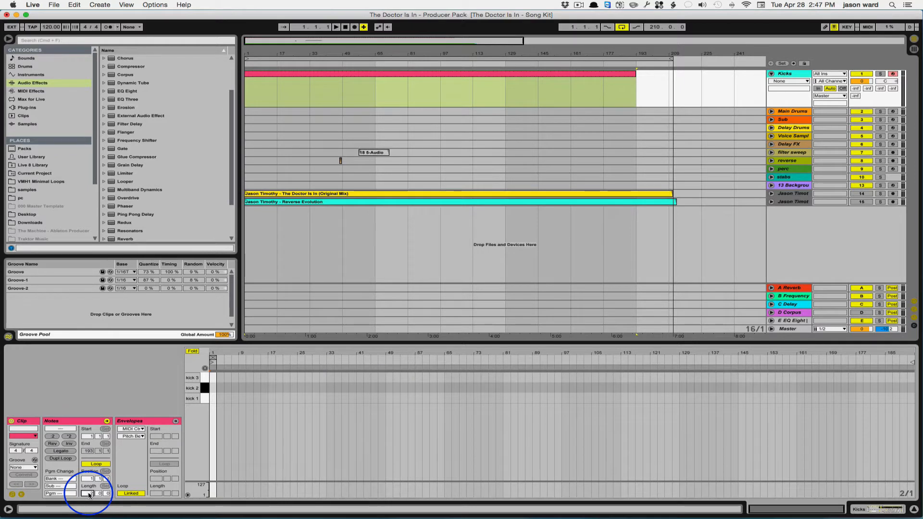
pyautogui.moveTo(209, 351); pyautogui.dragTo(209, 358)
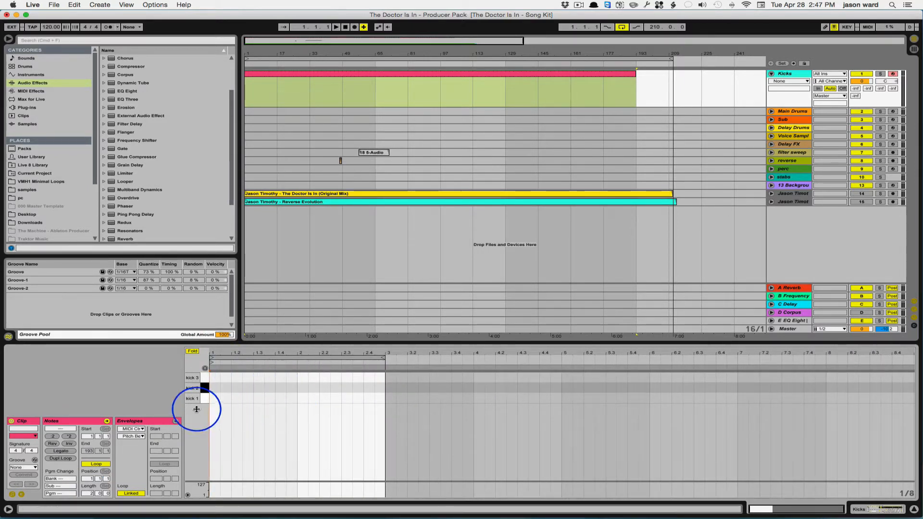
pyautogui.moveTo(208, 351); pyautogui.dragTo(208, 354)
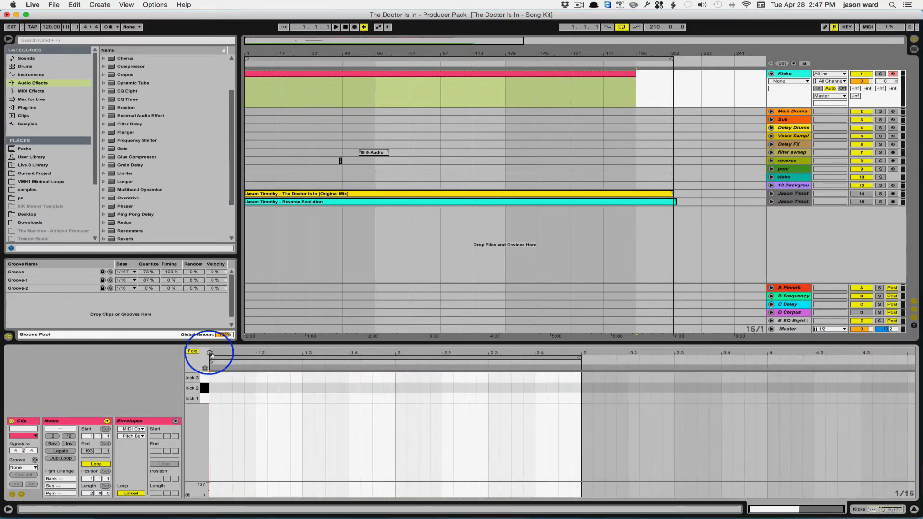
# Step: Enter kick 1 notes on 1.1 and 1.2 and duplicate the pair to fill every beat of the two-bar loop
pyautogui.doubleClick(215, 399)
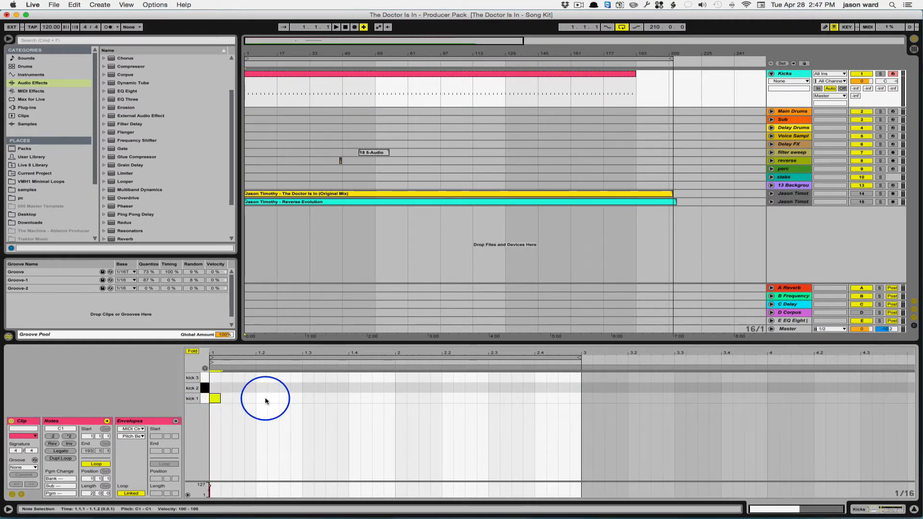
pyautogui.click(299, 399)
pyautogui.moveTo(292, 400); pyautogui.dragTo(210, 399)
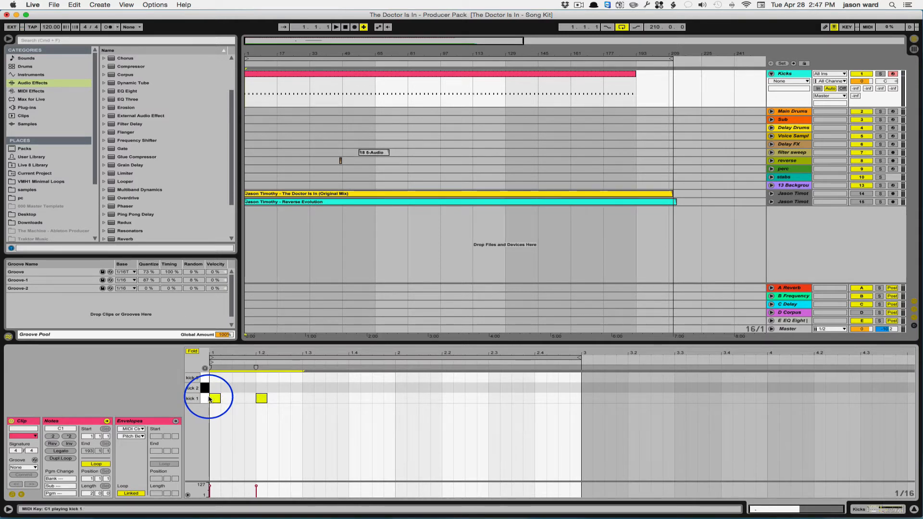
pyautogui.press('super+d')
pyautogui.press('super+d')
pyautogui.press('super+d')
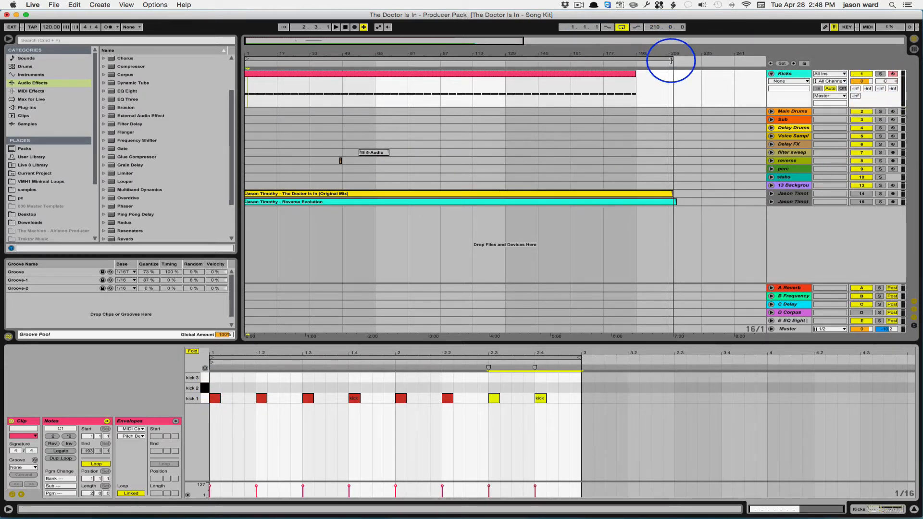
# Step: Shorten the arrangement loop to the first 16 bars and play the kick clip with the Kicks track soloed
pyautogui.moveTo(670, 58); pyautogui.dragTo(283, 58)
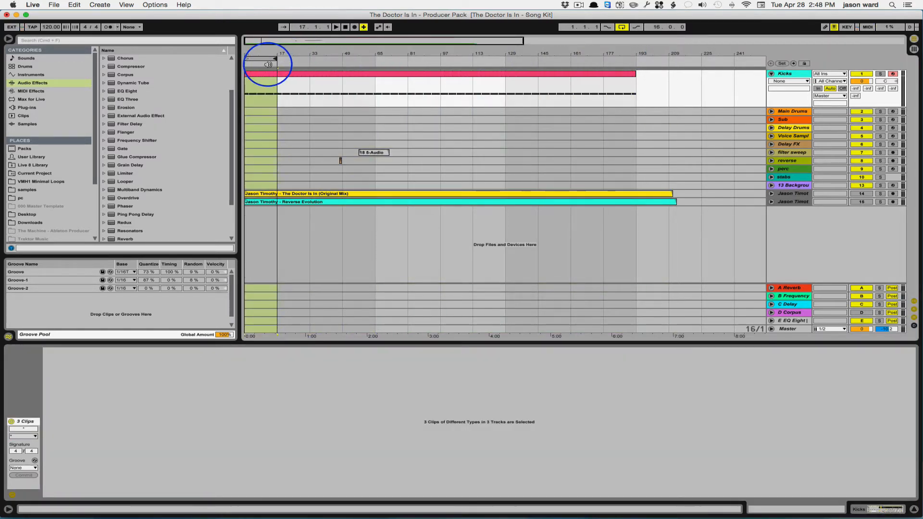
pyautogui.click(264, 80)
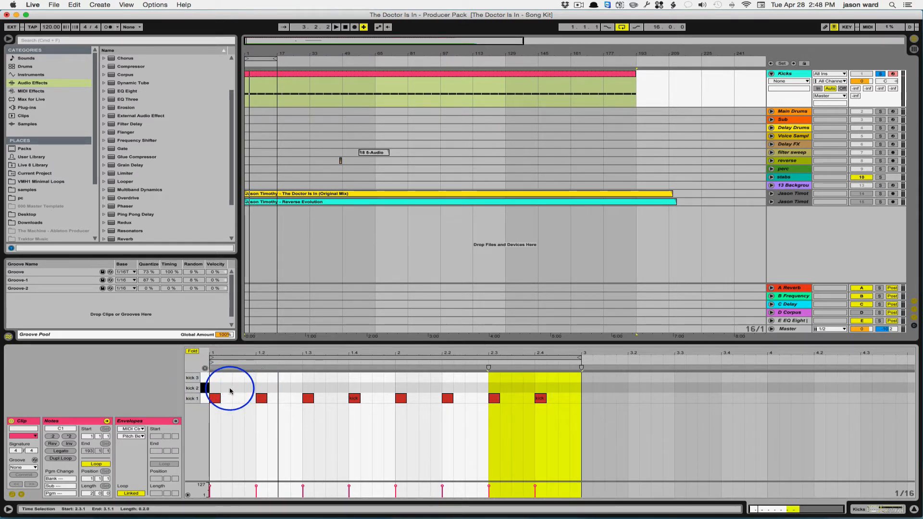
pyautogui.press('space')
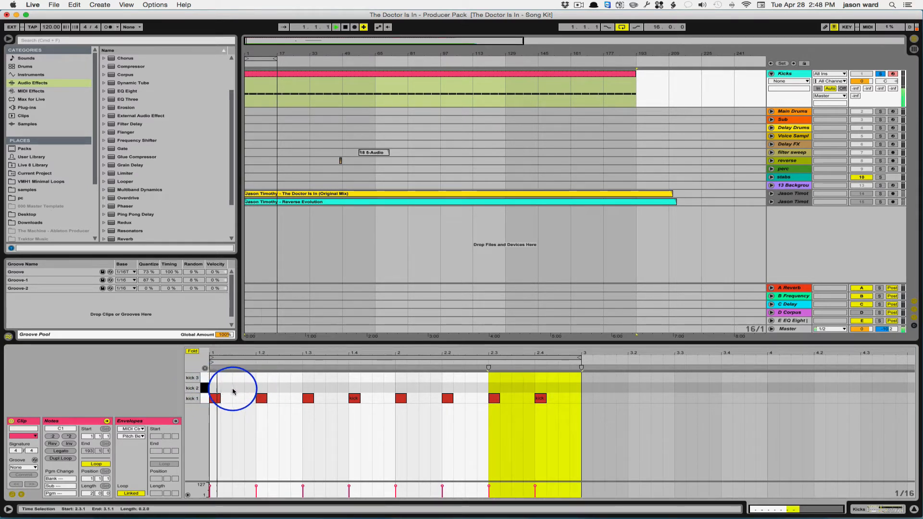
# Step: Add kick 2 notes at 1.2.3, 1.4.4 and 2.2.3 in the two-bar kick loop
pyautogui.doubleClick(284, 388)
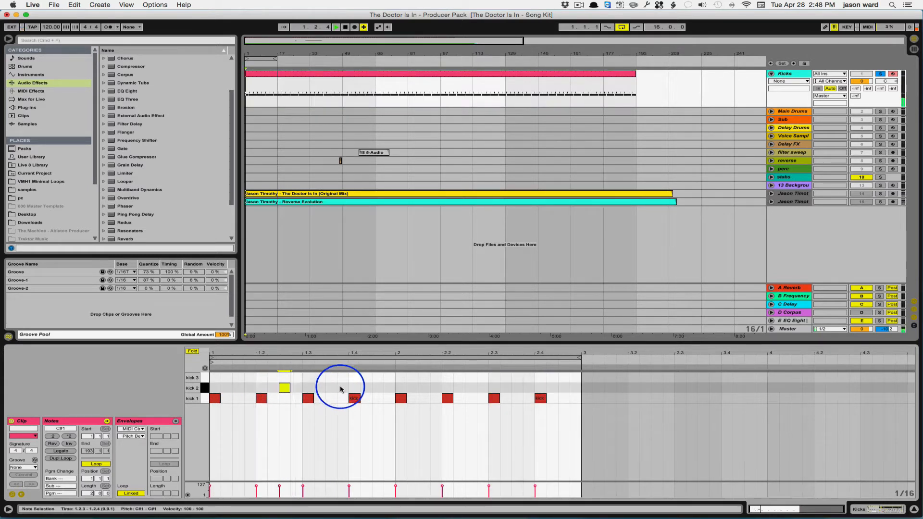
pyautogui.doubleClick(389, 387)
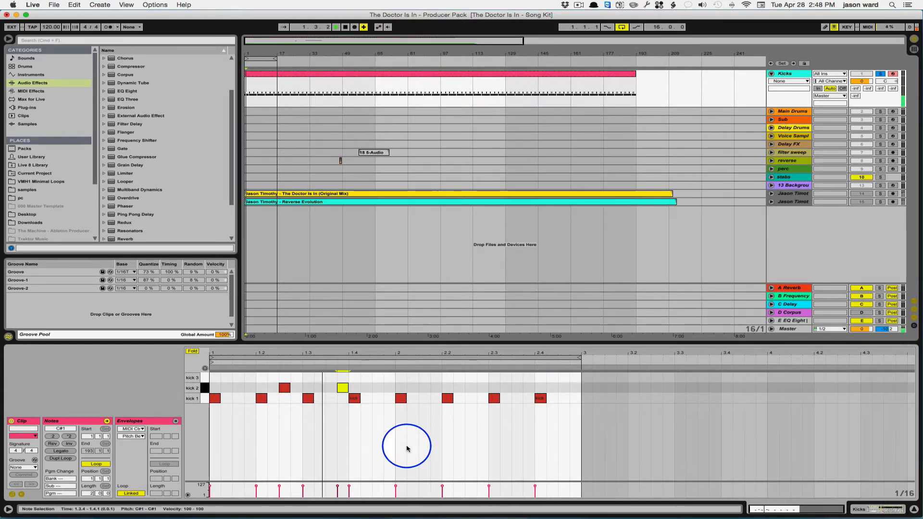
pyautogui.doubleClick(470, 388)
# Step: Add kick 3 notes at 1.1.2, 1.4.3, 2.1.2 and 2.4.4 in the two-bar kick loop
pyautogui.doubleClick(226, 377)
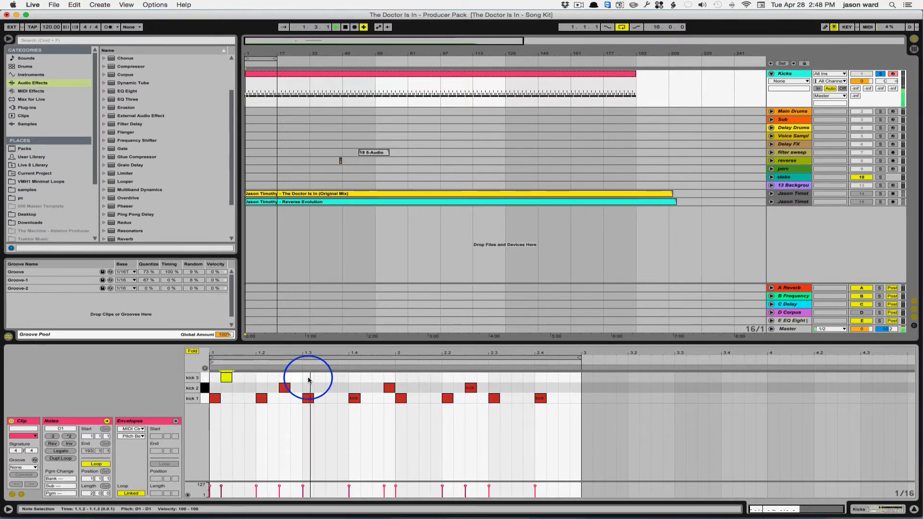
pyautogui.doubleClick(378, 378)
pyautogui.doubleClick(412, 377)
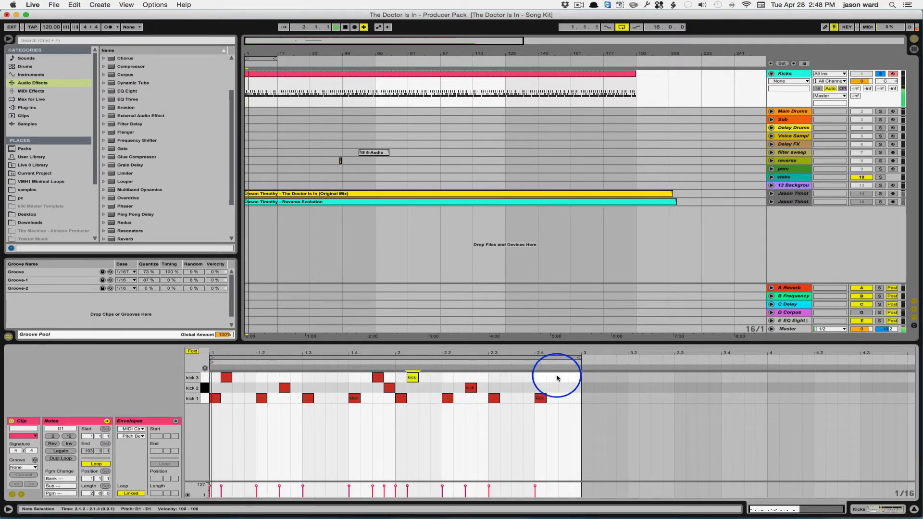
pyautogui.doubleClick(574, 378)
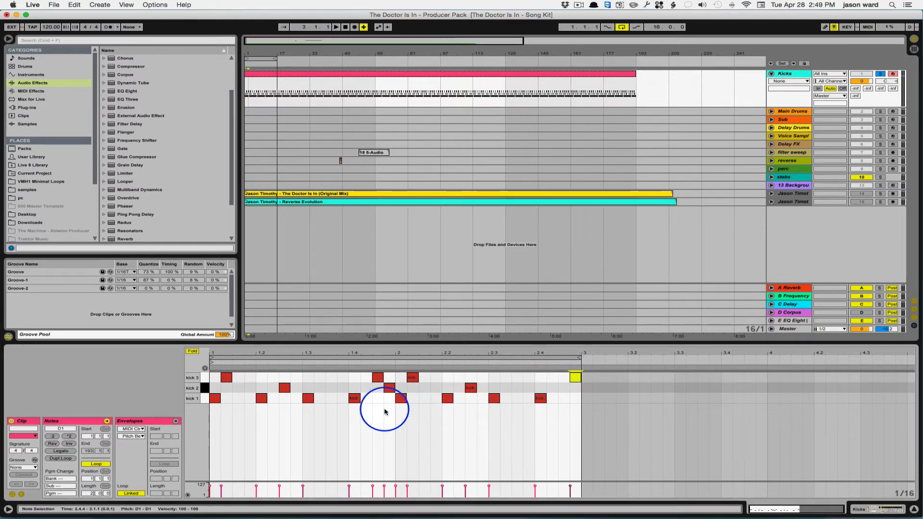
# Step: Duplicate the kick loop to four bars and vary the second half with extra kick 1 notes at 3.1.3 and 4.4.3
pyautogui.click(351, 356)
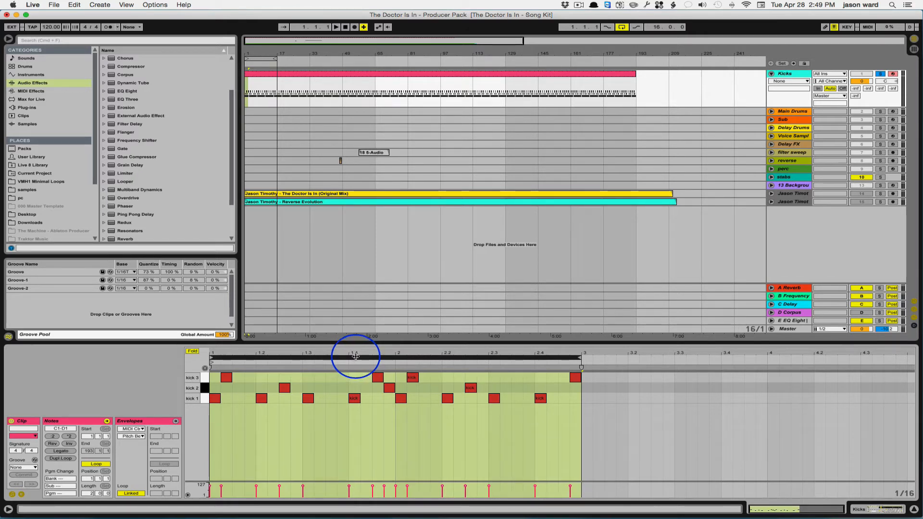
pyautogui.click(60, 459)
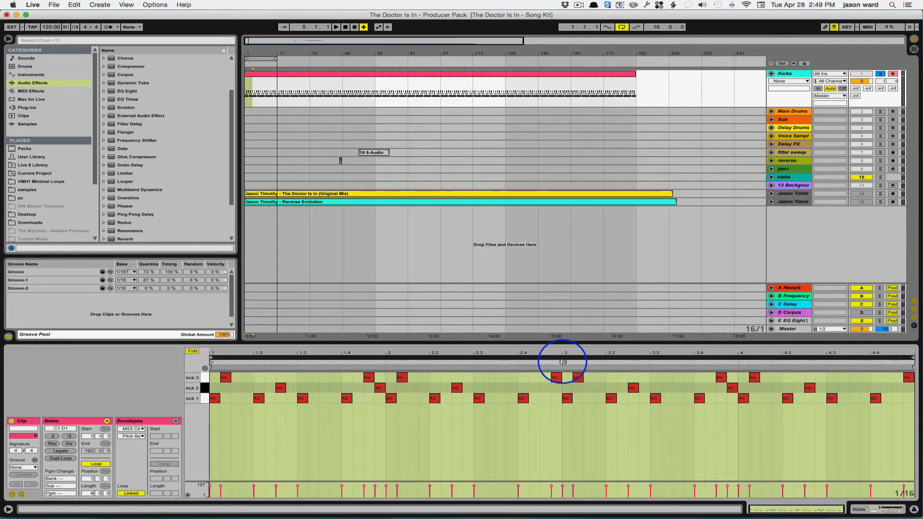
pyautogui.click(588, 398)
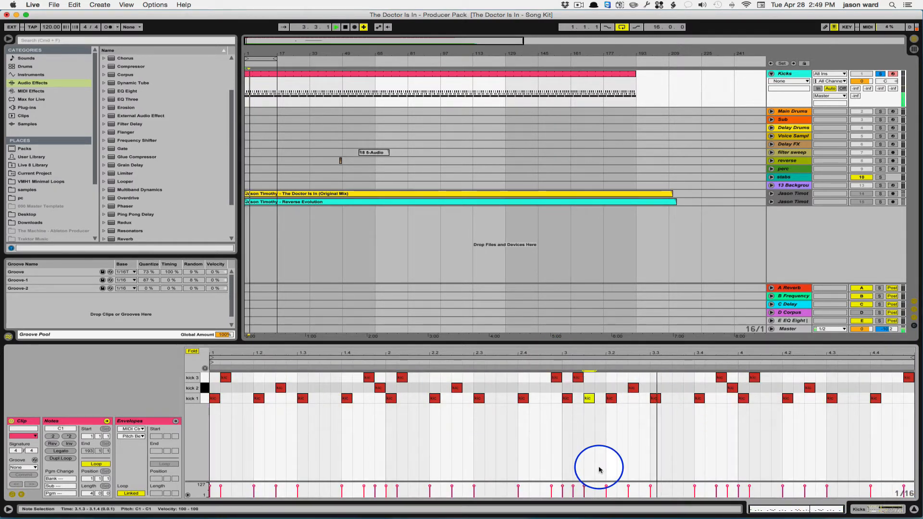
pyautogui.click(850, 399)
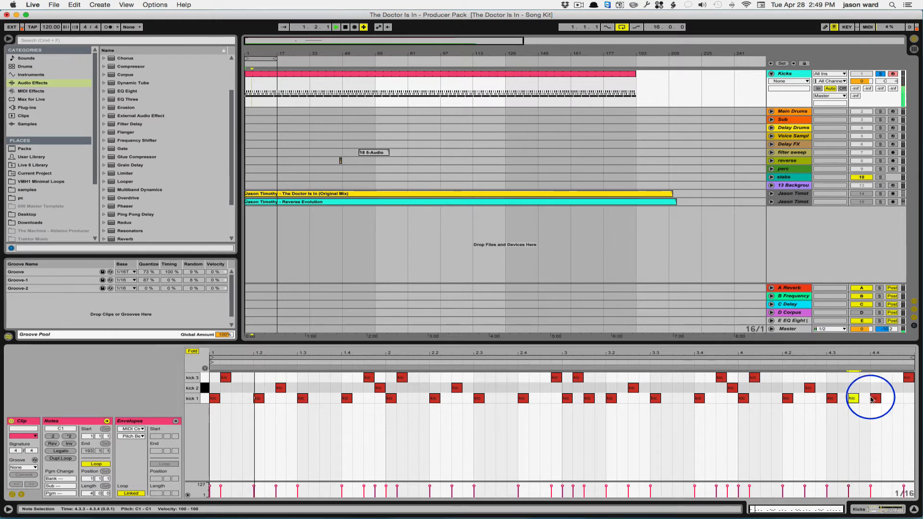
pyautogui.click(896, 399)
pyautogui.click(856, 399)
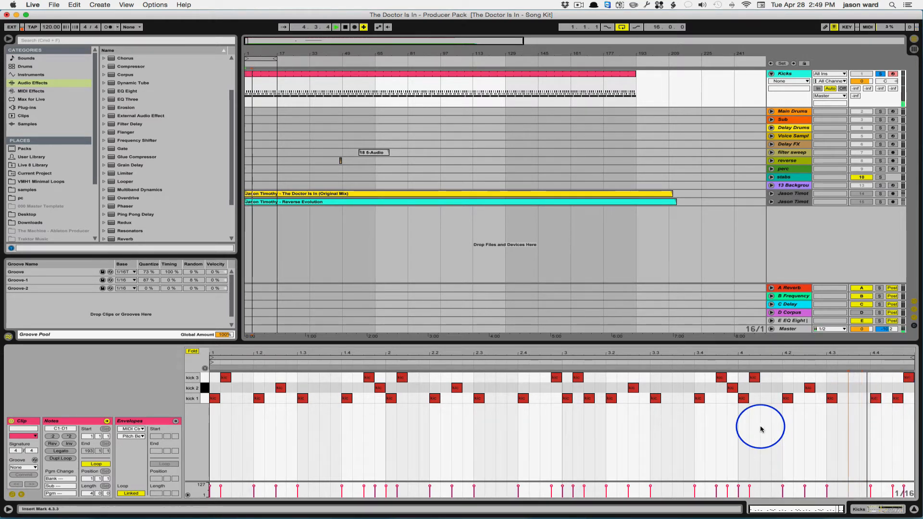
# Step: Add a kick 3 note at 4.3.4 and a kick 2 note at 4.3.3, and stop playback
pyautogui.click(864, 377)
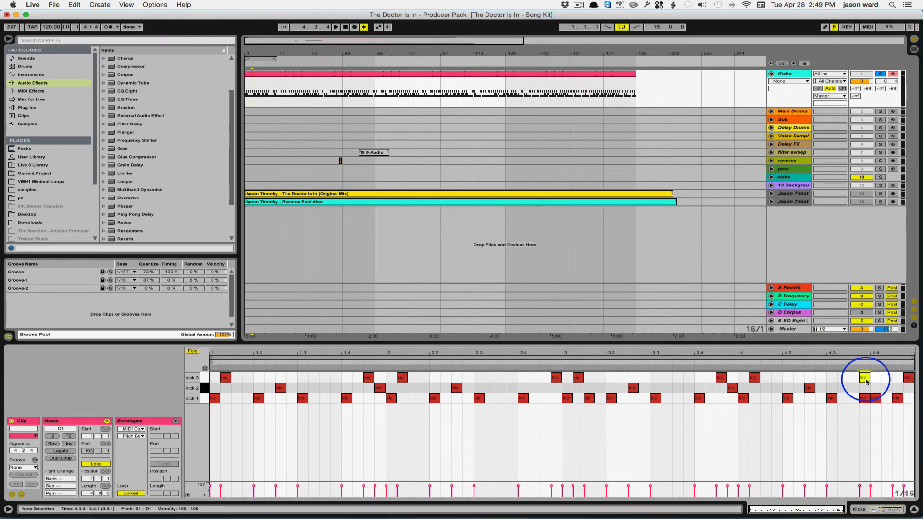
pyautogui.click(852, 388)
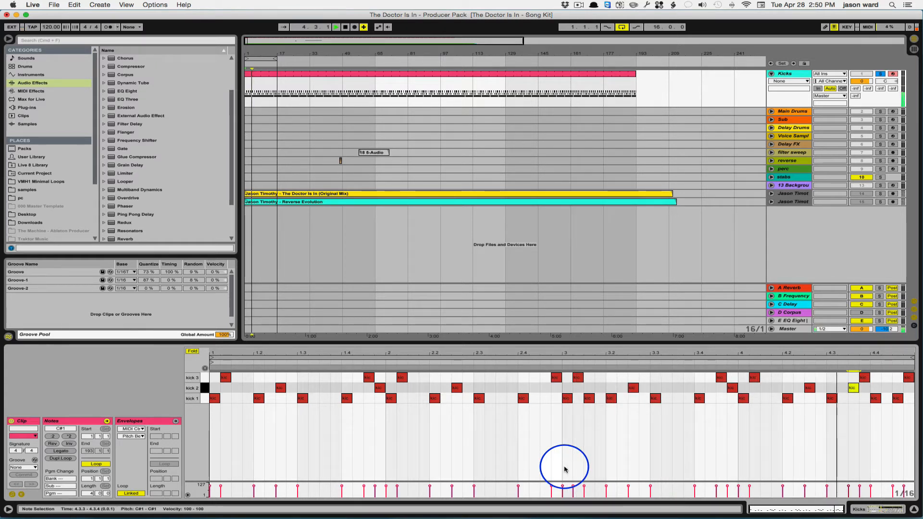
pyautogui.press('space')
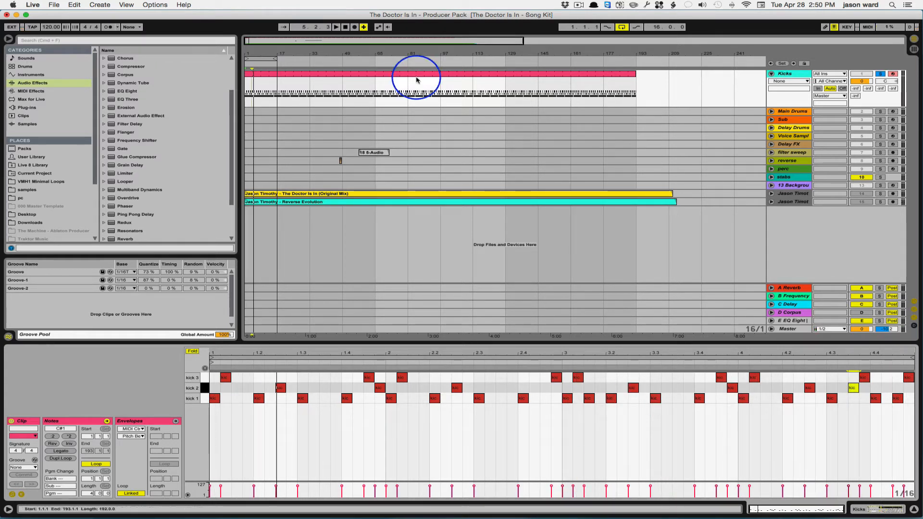
pyautogui.click(635, 89)
pyautogui.moveTo(635, 88); pyautogui.dragTo(256, 89)
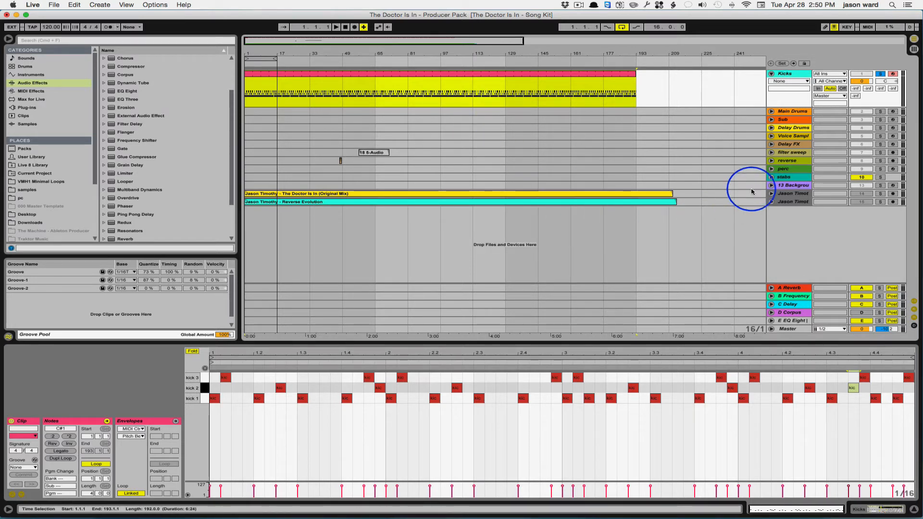
# Step: Unfold the track holding "The Doctor Is In (Original Mix)" and turn on Warp for its audio clip
pyautogui.click(771, 195)
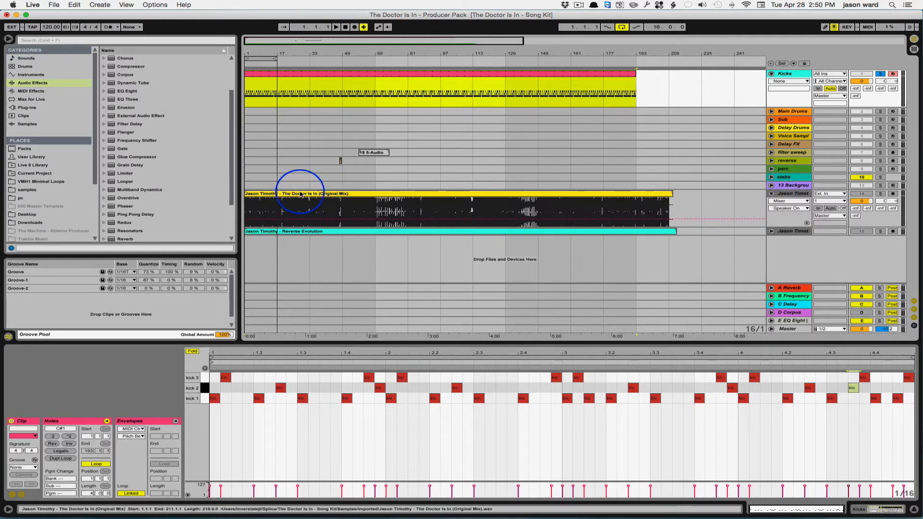
pyautogui.click(264, 199)
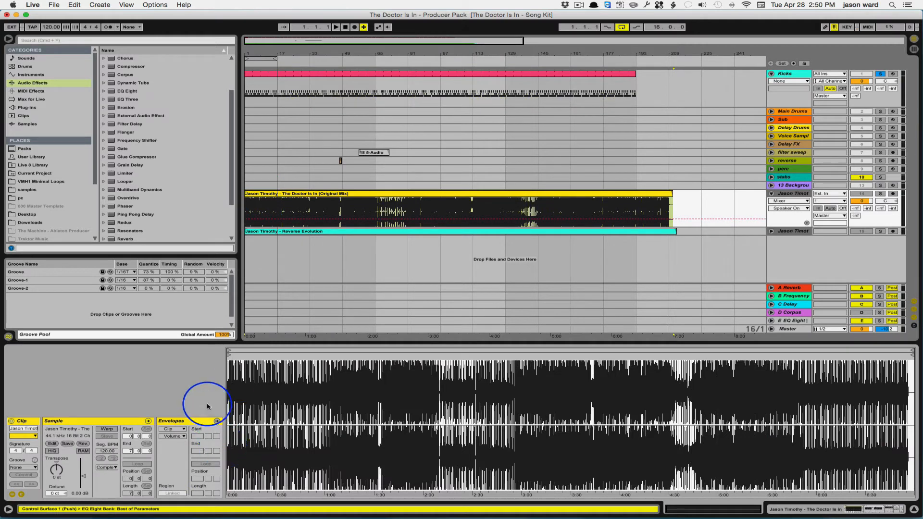
pyautogui.click(106, 429)
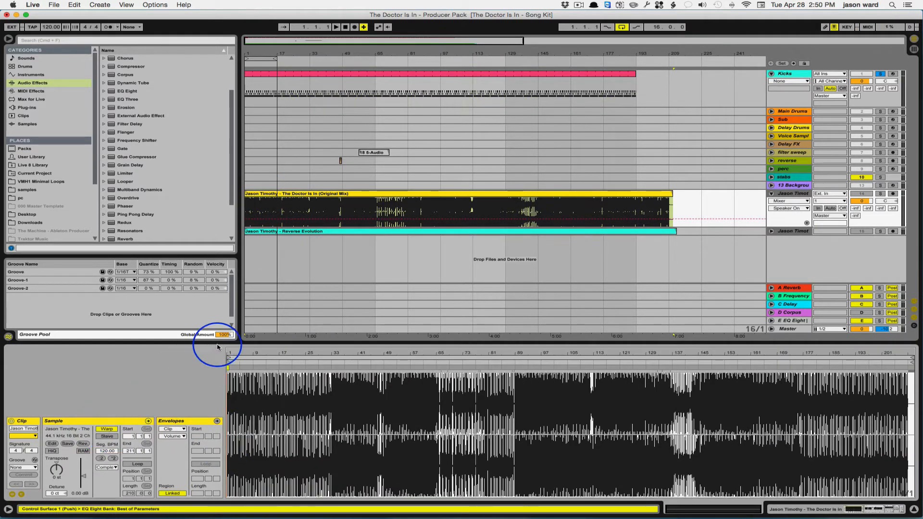
# Step: Set warp markers on the reference clip's first two kicks, with 1.1.1 on the first, and check its alignment near bar 207
pyautogui.moveTo(241, 354); pyautogui.dragTo(237, 357)
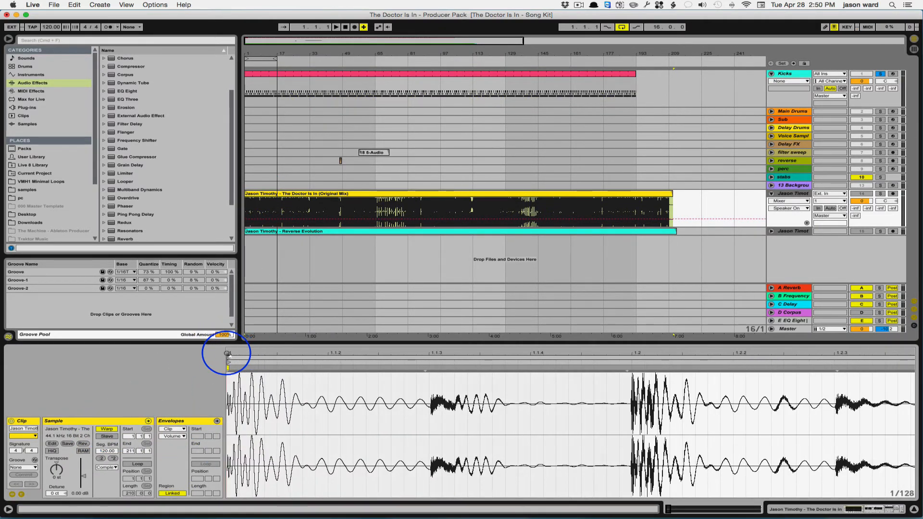
pyautogui.click(631, 369)
pyautogui.rightClick(631, 369)
pyautogui.click(652, 297)
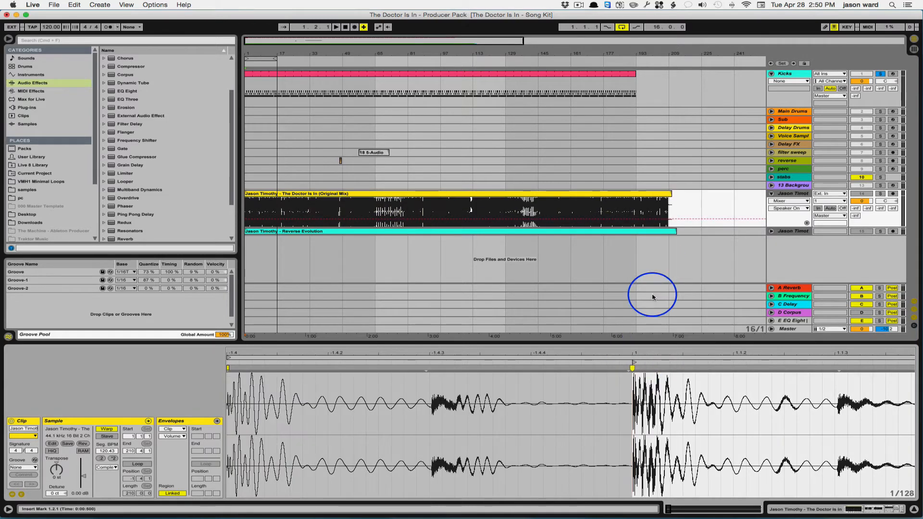
pyautogui.moveTo(644, 352); pyautogui.dragTo(644, 350)
pyautogui.rightClick(229, 369)
pyautogui.click(241, 260)
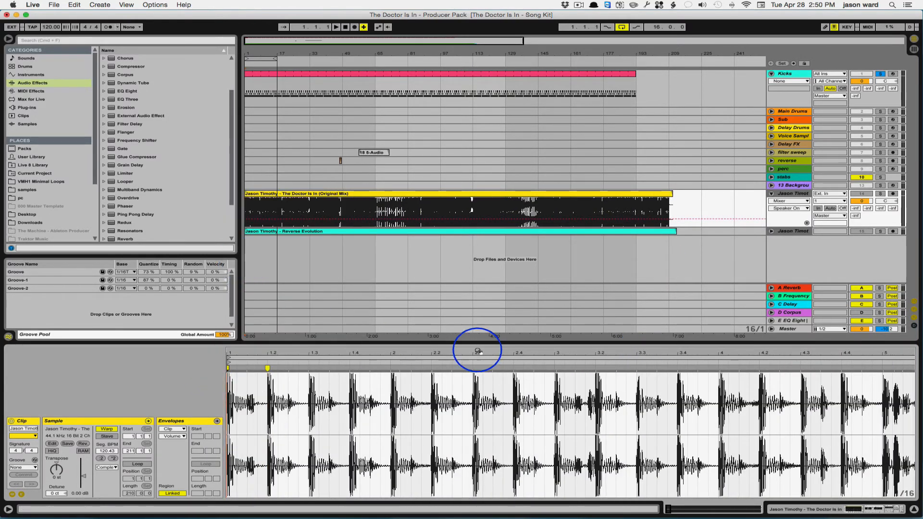
pyautogui.moveTo(478, 351); pyautogui.dragTo(909, 347)
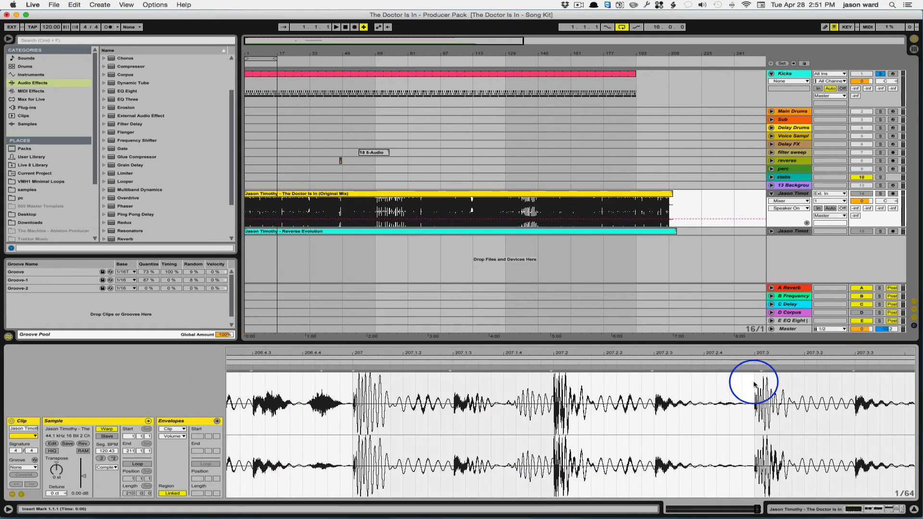
pyautogui.moveTo(750, 353); pyautogui.dragTo(448, 74)
pyautogui.click(410, 193)
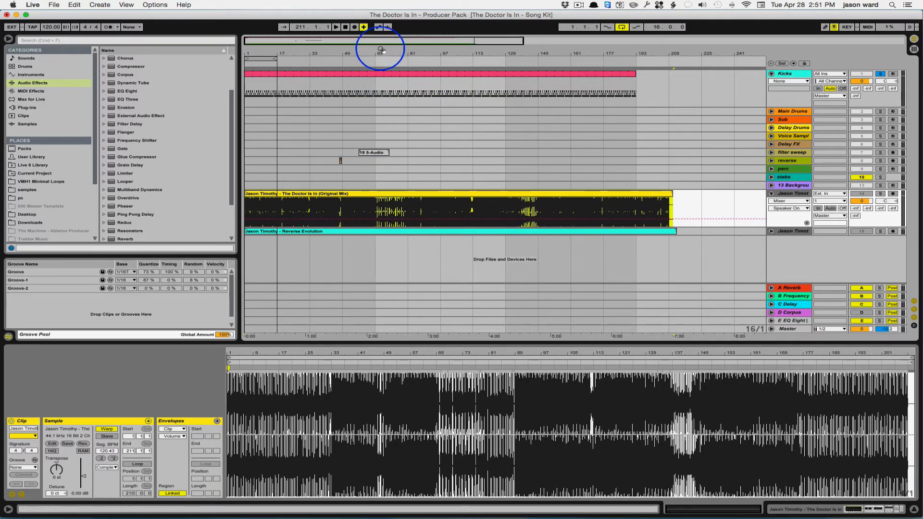
# Step: Delete the kicks from bar 65 to 81 and from bar 137 to 145 to match the reference track's breakdowns
pyautogui.moveTo(381, 47); pyautogui.dragTo(381, 42)
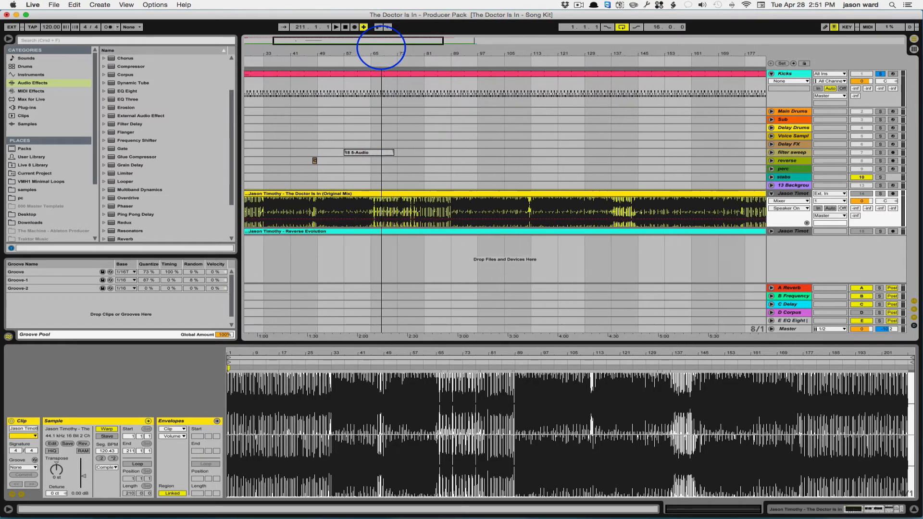
pyautogui.click(371, 89)
pyautogui.moveTo(371, 89); pyautogui.dragTo(419, 92)
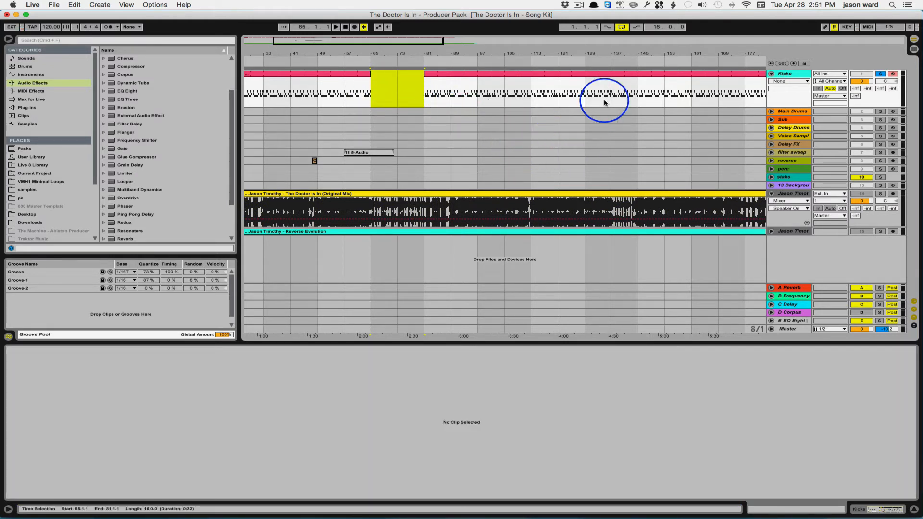
pyautogui.click(613, 88)
pyautogui.moveTo(612, 89); pyautogui.dragTo(627, 88)
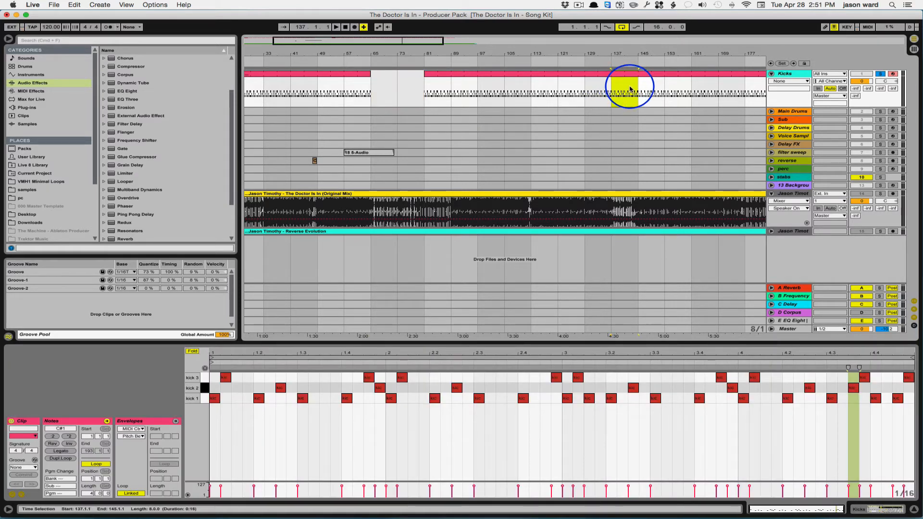
pyautogui.press('Delete')
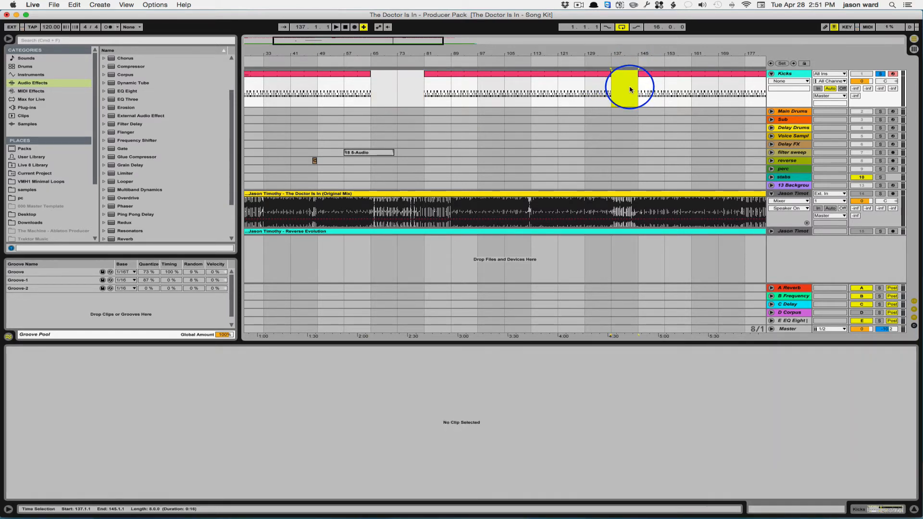
# Step: Extend the last kick clip to bar 209 and remove the kicks from bar 47 to 49
pyautogui.hscroll(4, 630, 89)
pyautogui.hscroll(4, 630, 88)
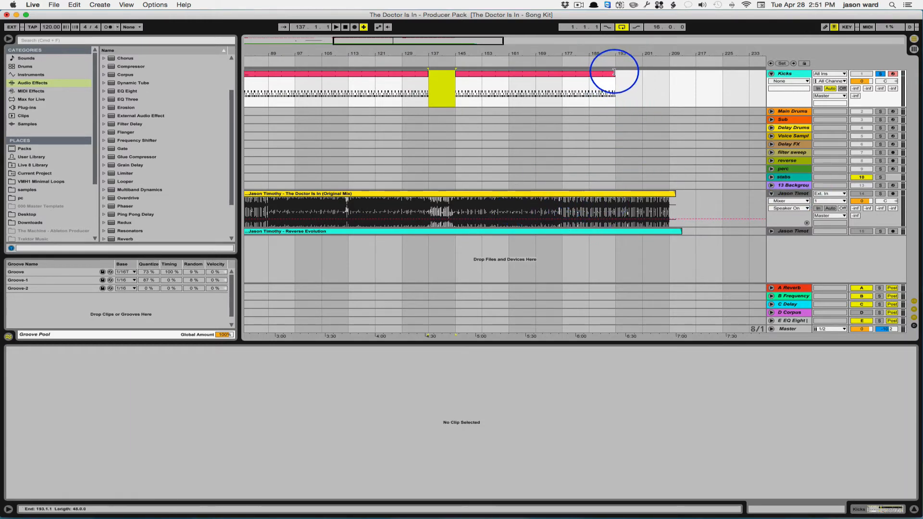
pyautogui.moveTo(616, 80); pyautogui.dragTo(669, 83)
pyautogui.moveTo(429, 50)
pyautogui.mouseDown()
pyautogui.moveTo(553, 50)
pyautogui.moveTo(309, 56)
pyautogui.moveTo(328, 56)
pyautogui.mouseUp()
pyautogui.moveTo(330, 51); pyautogui.dragTo(330, 45)
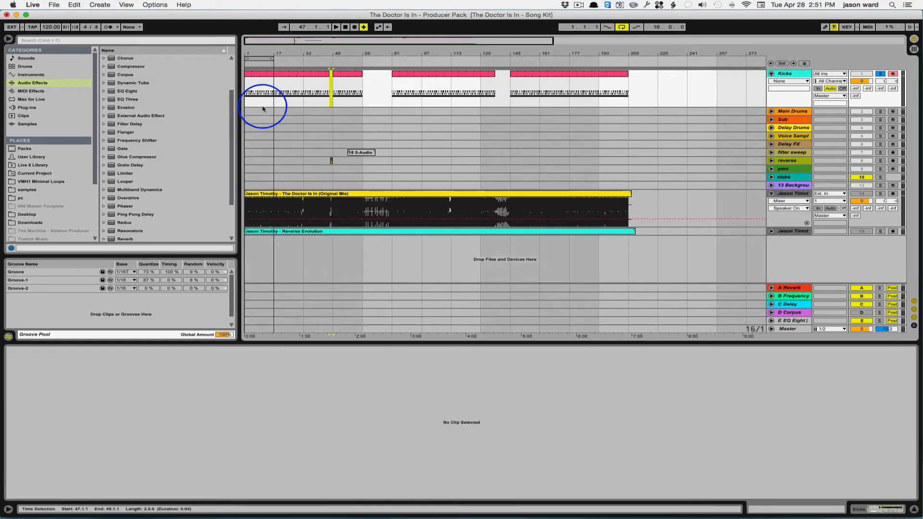
# Step: Create a MIDI clip on the Main Drums track from bar 1 to 209 with a loop length of 2 bars
pyautogui.click(263, 111)
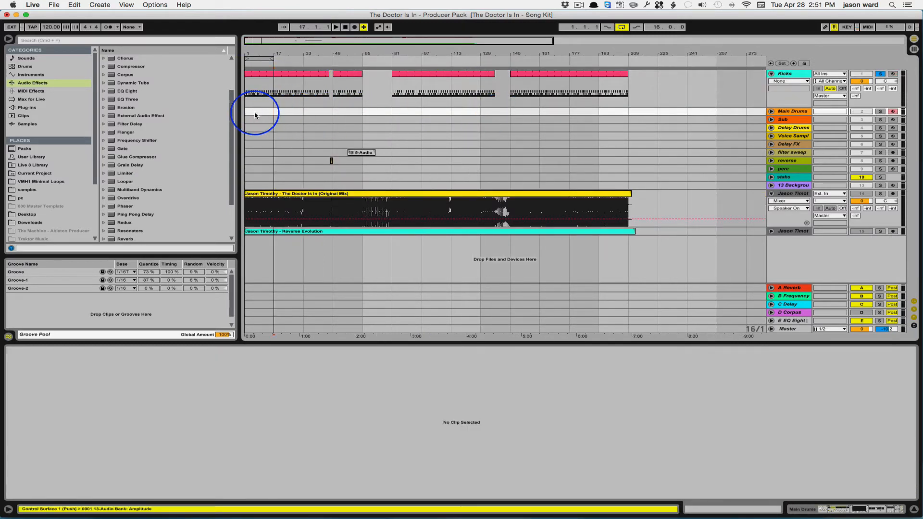
pyautogui.moveTo(629, 111); pyautogui.dragTo(241, 114)
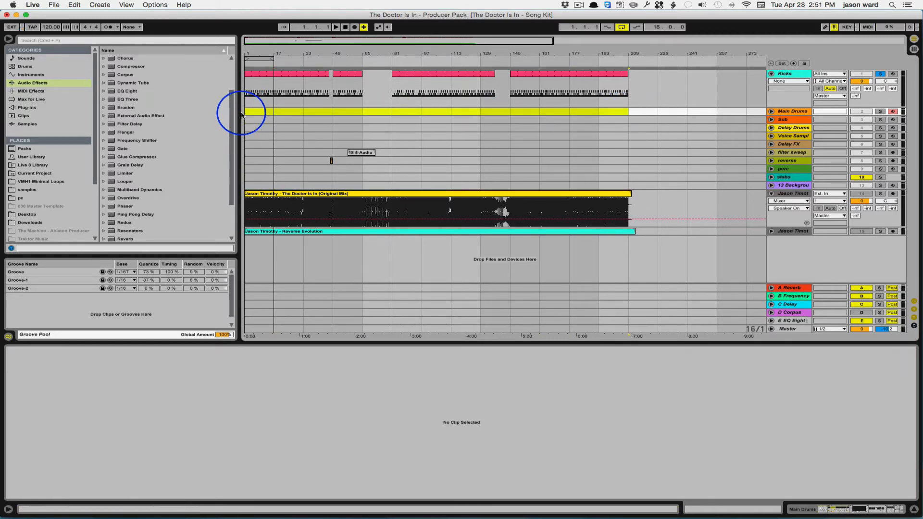
pyautogui.press('super+shift+m')
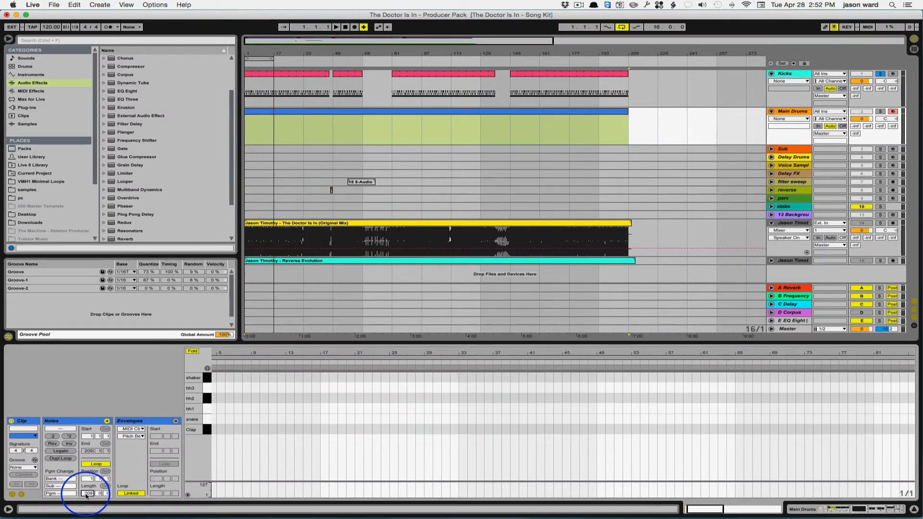
pyautogui.write('2')
pyautogui.press('Return')
# Step: With Kicks unsoloed and playback running, add Clap notes at 1.2.1, 1.3.4, 2.2.1 and 2.3.4 in the Main Drums loop
pyautogui.click(880, 73)
pyautogui.click(336, 28)
pyautogui.moveTo(223, 352); pyautogui.dragTo(222, 365)
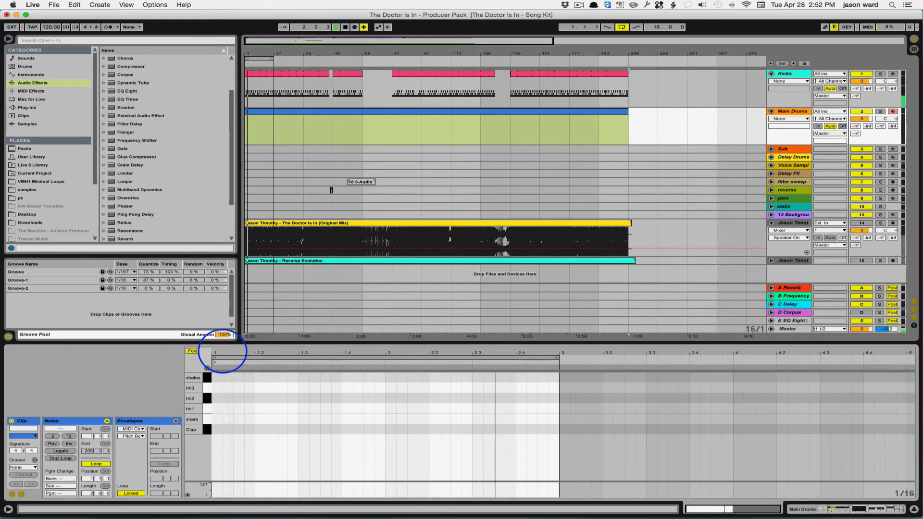
pyautogui.doubleClick(260, 429)
pyautogui.doubleClick(336, 429)
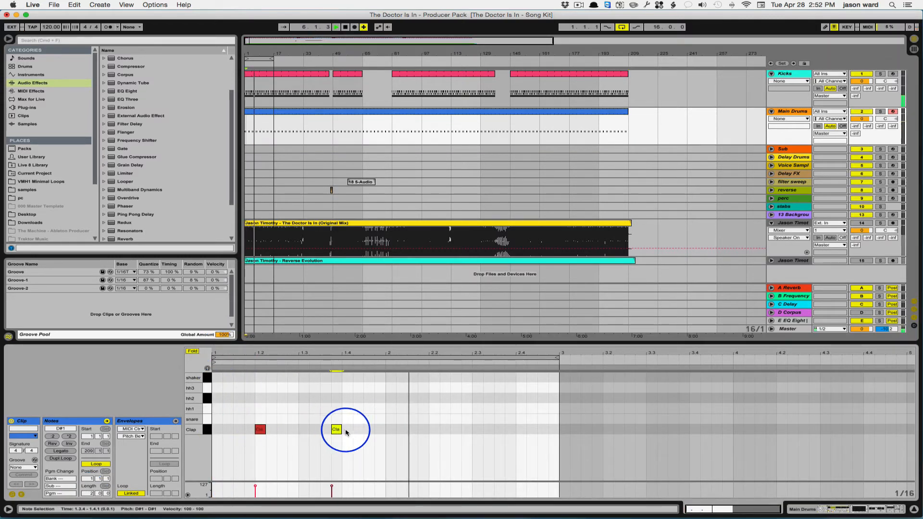
pyautogui.click(431, 432)
pyautogui.doubleClick(431, 432)
pyautogui.doubleClick(509, 429)
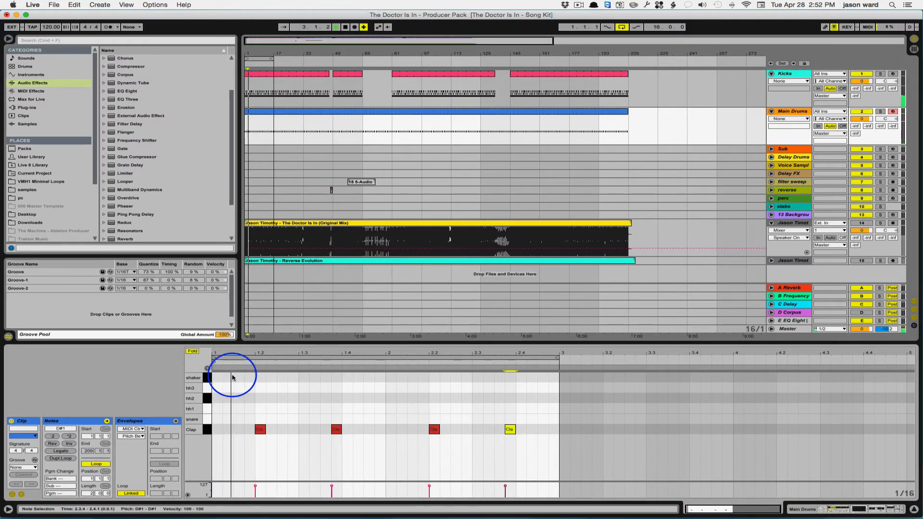
# Step: Add snare notes at 1.2.1, 1.4.1, 2.2.1, 2.4.1 and 2.4.3 in the Main Drums loop
pyautogui.doubleClick(260, 419)
pyautogui.doubleClick(260, 419)
pyautogui.doubleClick(346, 419)
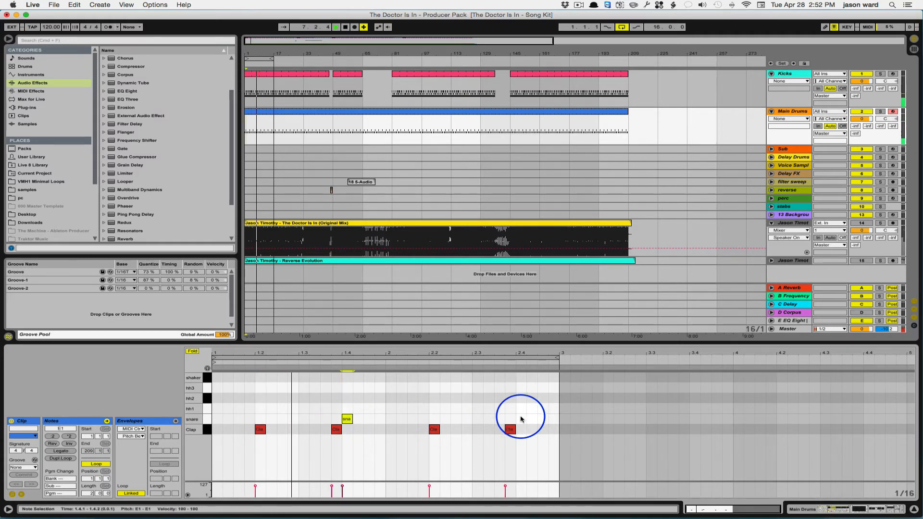
pyautogui.doubleClick(521, 419)
pyautogui.doubleClick(542, 419)
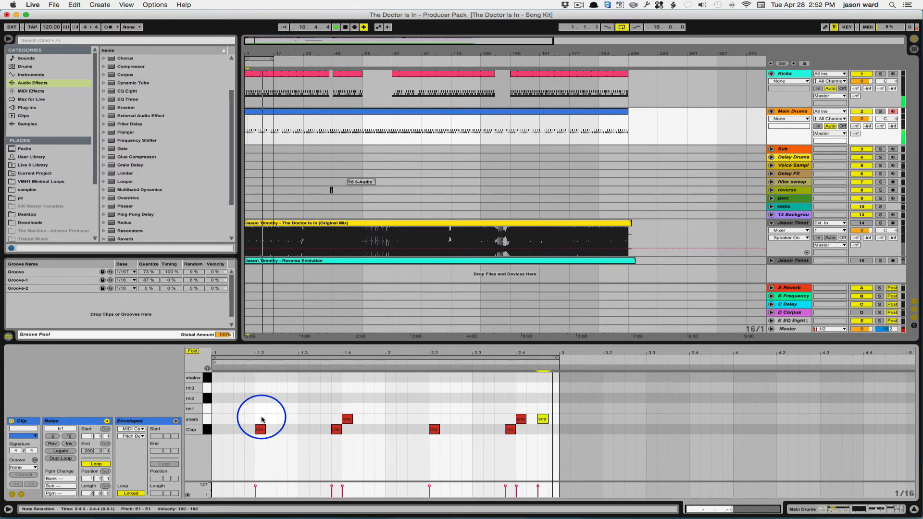
pyautogui.doubleClick(434, 419)
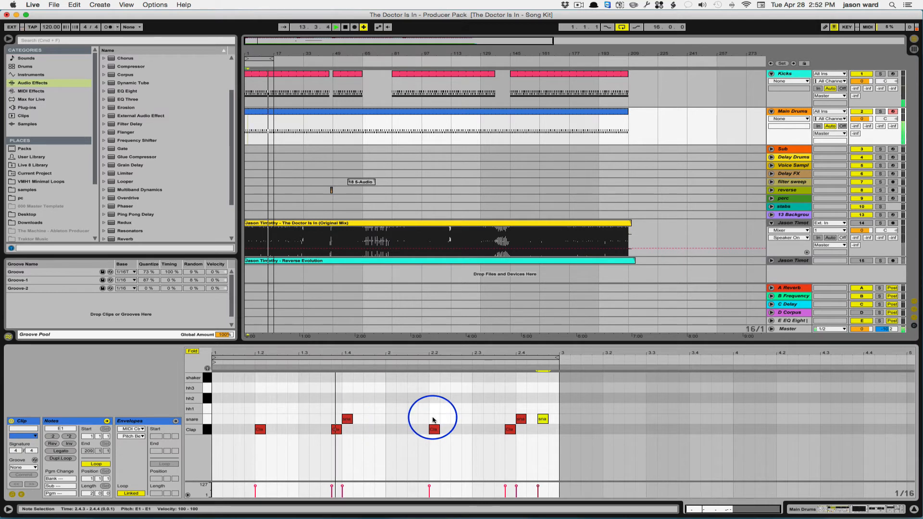
pyautogui.doubleClick(260, 419)
# Step: Add an hh1 note at 1.1.3 and duplicate it to the offbeat of every beat through bar 2
pyautogui.doubleClick(238, 409)
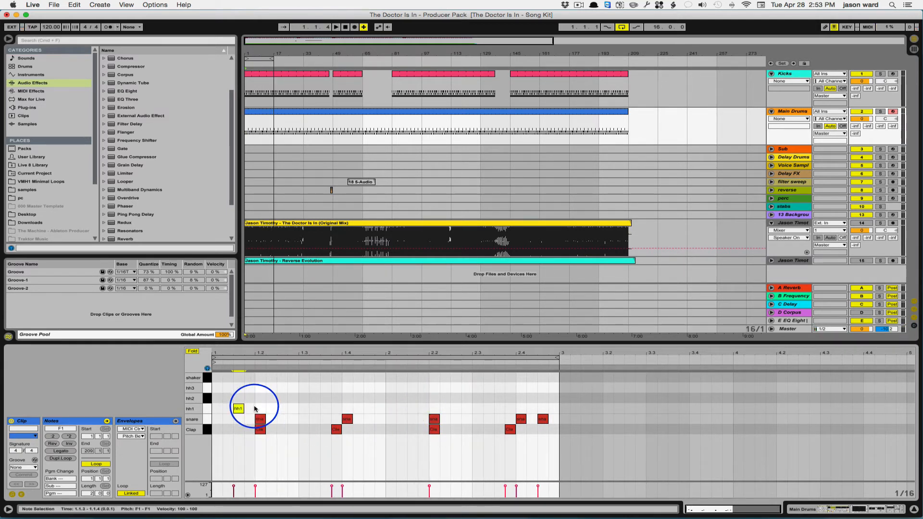
pyautogui.press('super+d')
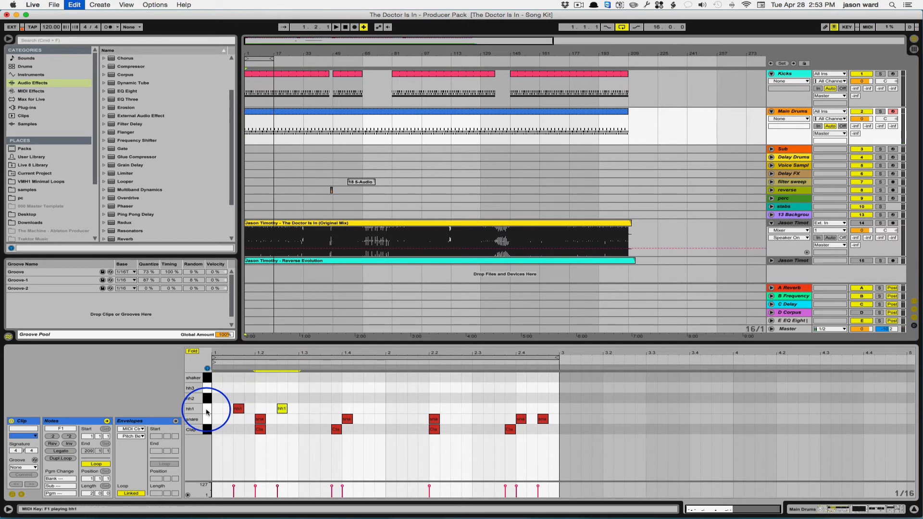
pyautogui.press('super+d')
pyautogui.press('super+d')
pyautogui.press('super+d')
pyautogui.press('super+d')
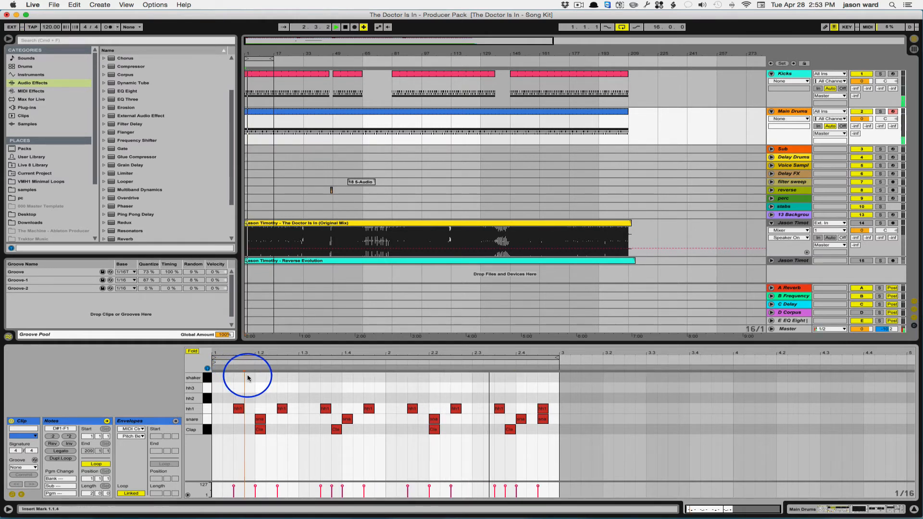
# Step: Add shaker notes at 1.1.4, 2.1.2, 2.3.1 and 2.3.2 in the Main Drums loop
pyautogui.doubleClick(249, 378)
pyautogui.doubleClick(401, 378)
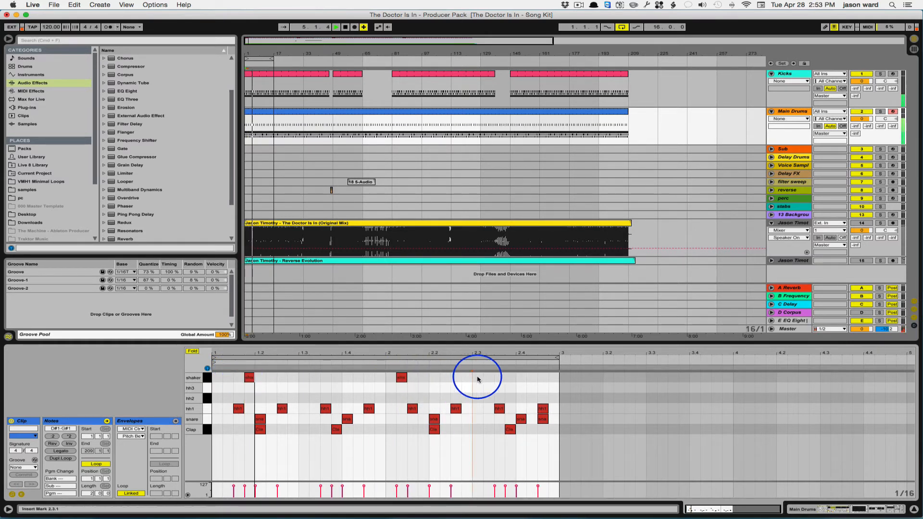
pyautogui.doubleClick(477, 377)
pyautogui.doubleClick(488, 378)
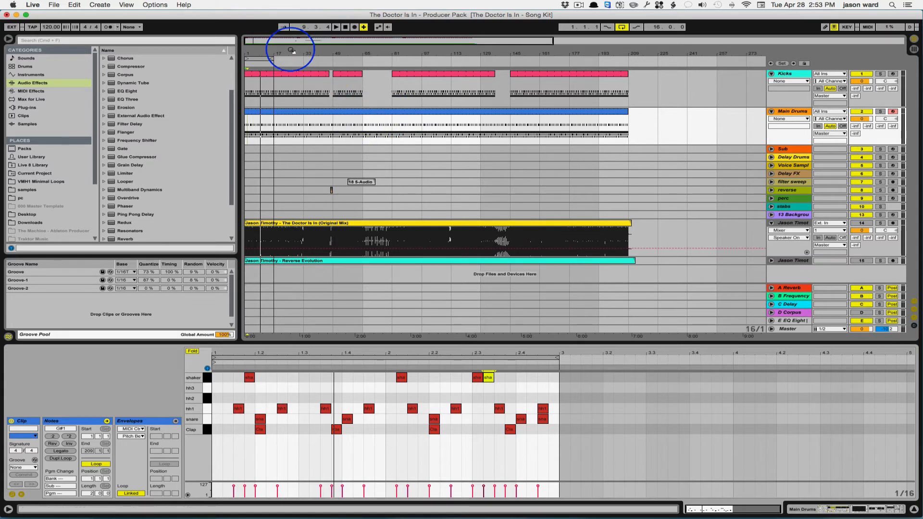
# Step: Turn off the arrangement loop and play from bar 45 to audition the short kick break
pyautogui.click(322, 51)
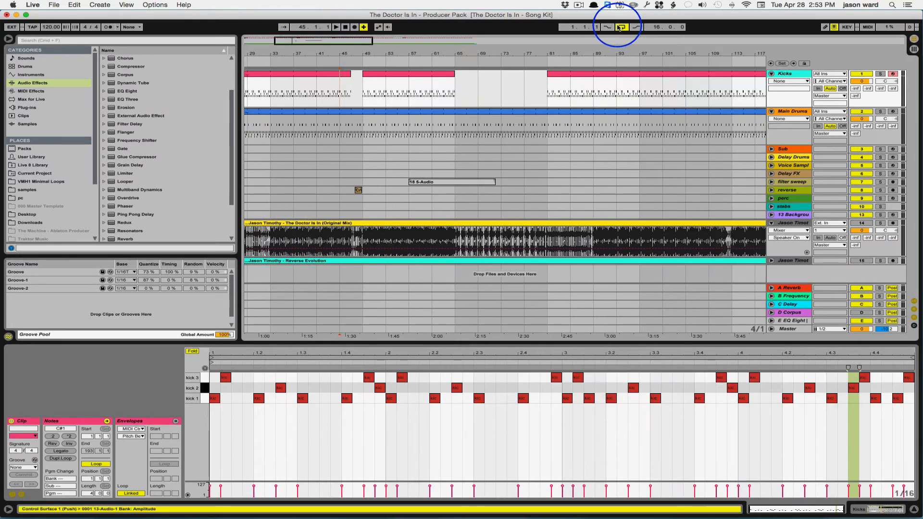
pyautogui.click(624, 27)
pyautogui.click(338, 100)
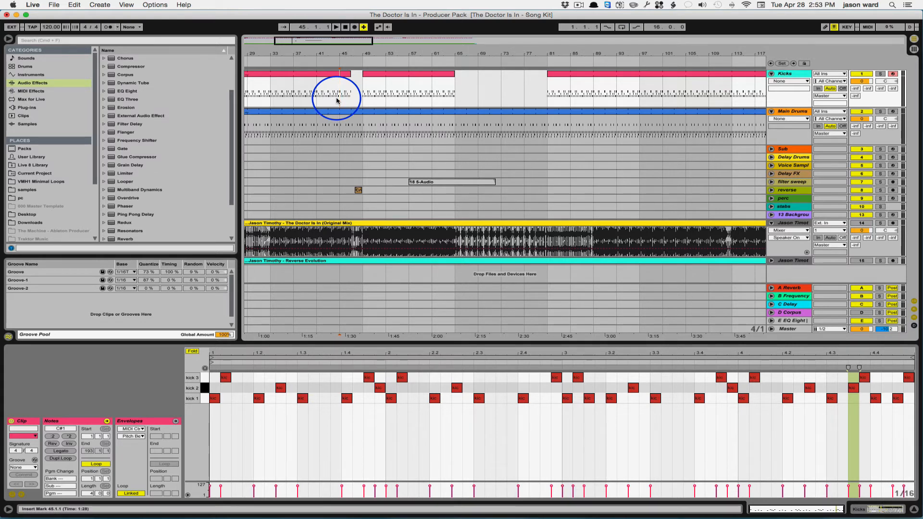
pyautogui.press('space')
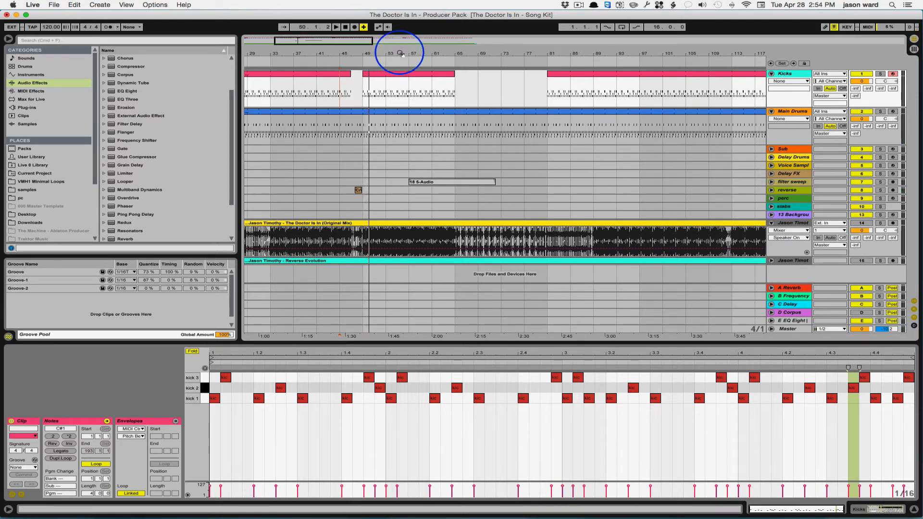
# Step: Split the Main Drums clip at bars 49 and 81 to isolate that section as its own clip
pyautogui.moveTo(400, 52); pyautogui.dragTo(400, 47)
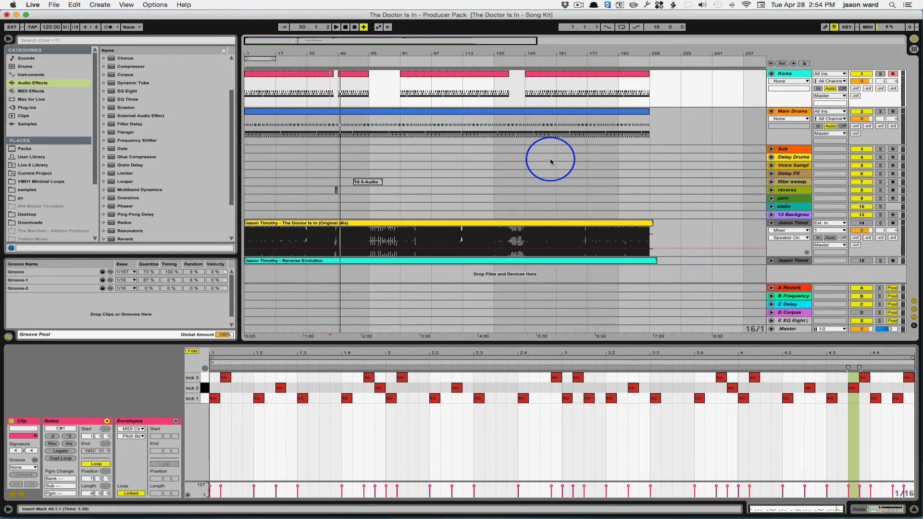
pyautogui.click(303, 112)
pyautogui.press('space')
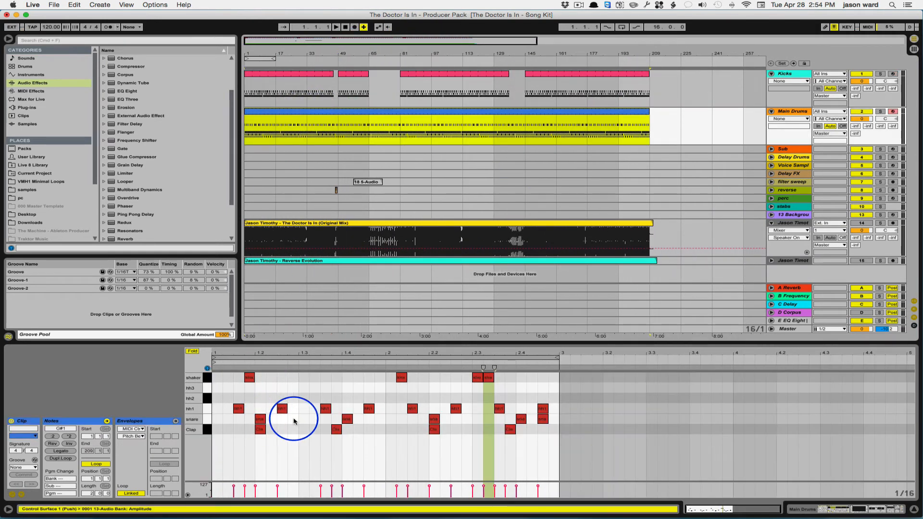
pyautogui.moveTo(339, 50); pyautogui.dragTo(334, 81)
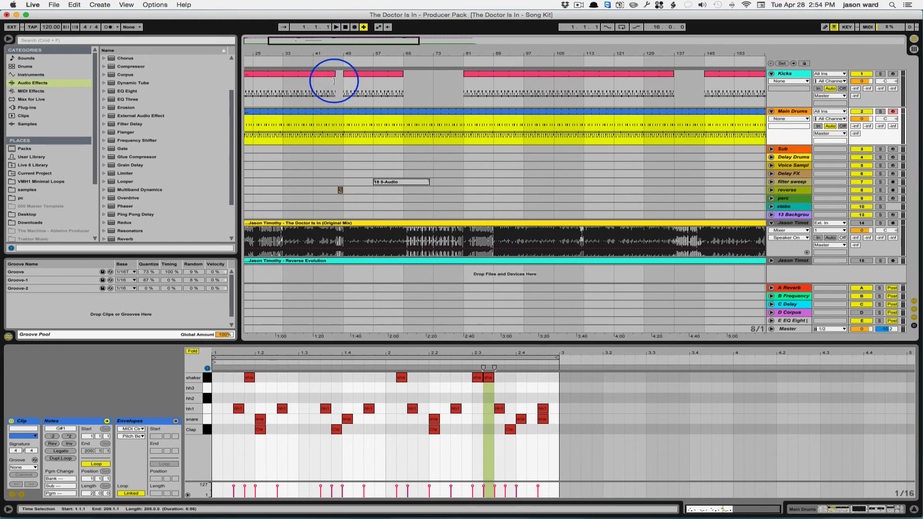
pyautogui.click(344, 133)
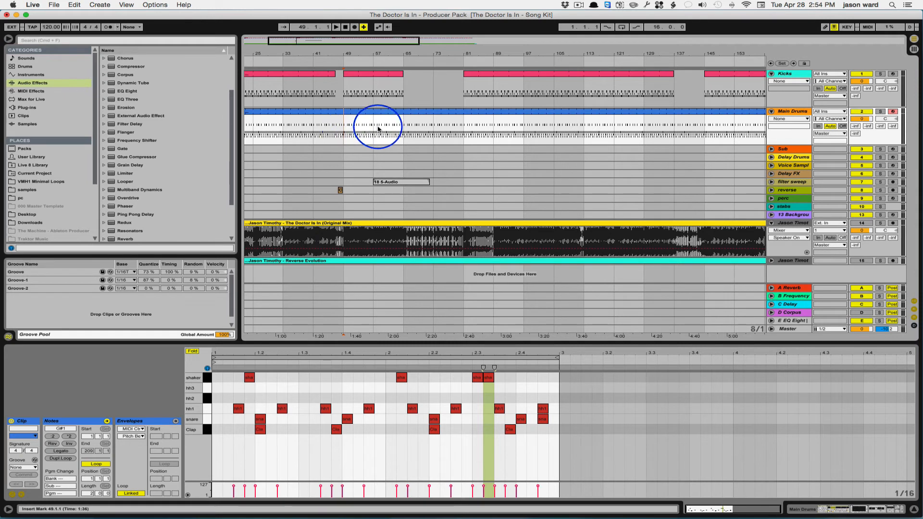
pyautogui.moveTo(343, 123); pyautogui.dragTo(459, 128)
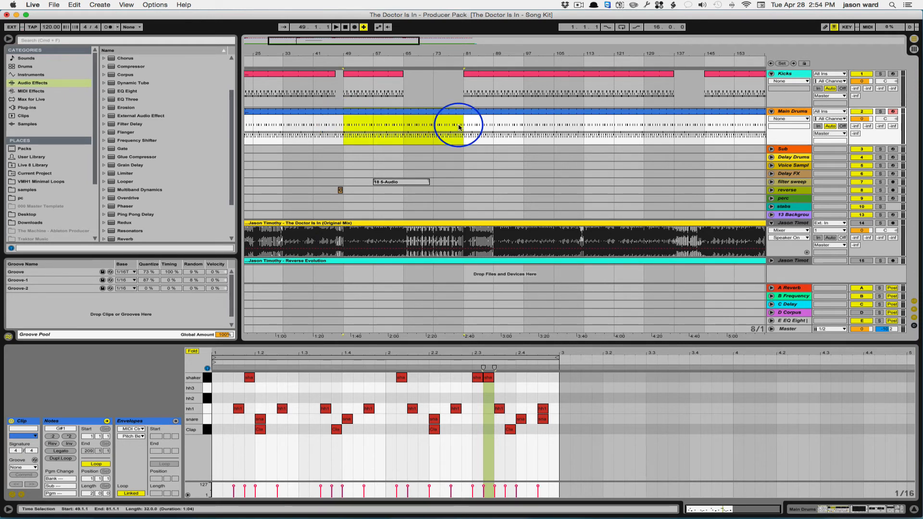
# Step: In the Main Drums clip spanning bars 49 to 81, add an hh2 note at 1.1.2, repeat it every eighth note through bar 2, and play it
pyautogui.doubleClick(388, 113)
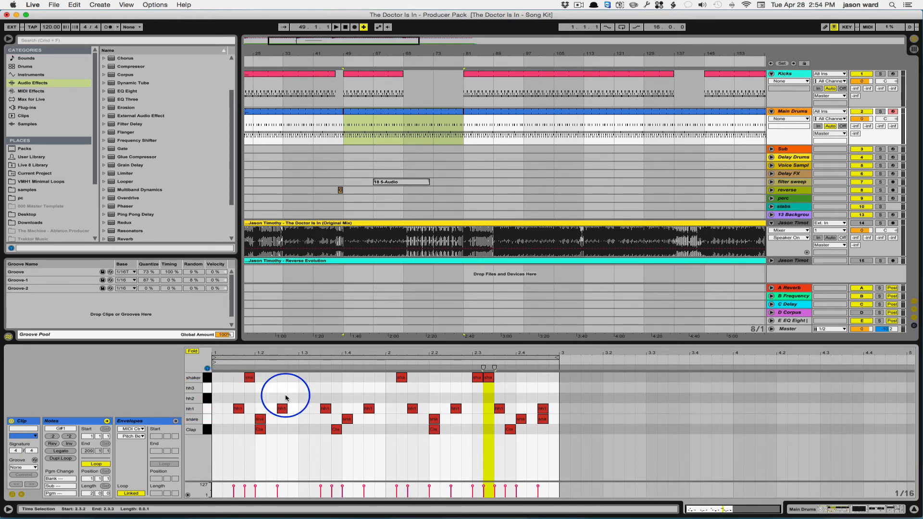
pyautogui.doubleClick(228, 399)
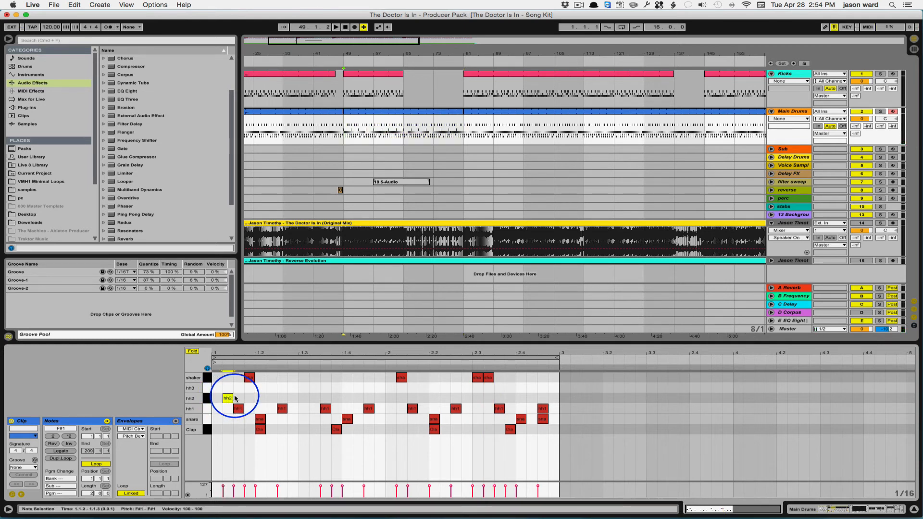
pyautogui.hotkey('ctrl', 'd')
pyautogui.hotkey('ctrl', 'd')
pyautogui.hotkey('ctrl', 'd')
pyautogui.hotkey('ctrl', 'd')
pyautogui.hotkey('ctrl', 'd')
pyautogui.hotkey('ctrl', 'd')
pyautogui.hotkey('ctrl', 'd')
pyautogui.hotkey('ctrl', 'd')
pyautogui.hotkey('ctrl', 'd')
pyautogui.hotkey('ctrl', 'd')
pyautogui.hotkey('ctrl', 'd')
pyautogui.hotkey('ctrl', 'd')
pyautogui.hotkey('ctrl', 'd')
pyautogui.hotkey('ctrl', 'd')
pyautogui.hotkey('ctrl', 'd')
pyautogui.press('space')
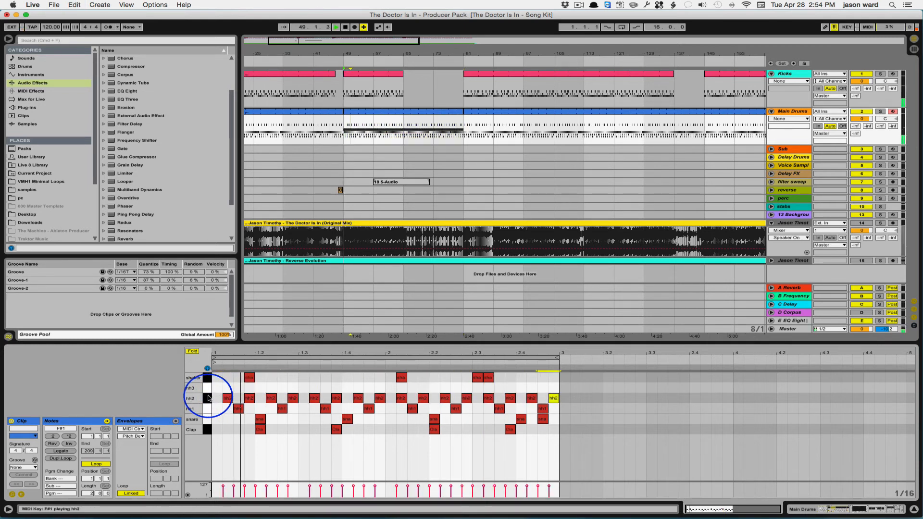
# Step: Lower the velocity of all hh2 notes in this clip together and play the result
pyautogui.click(207, 398)
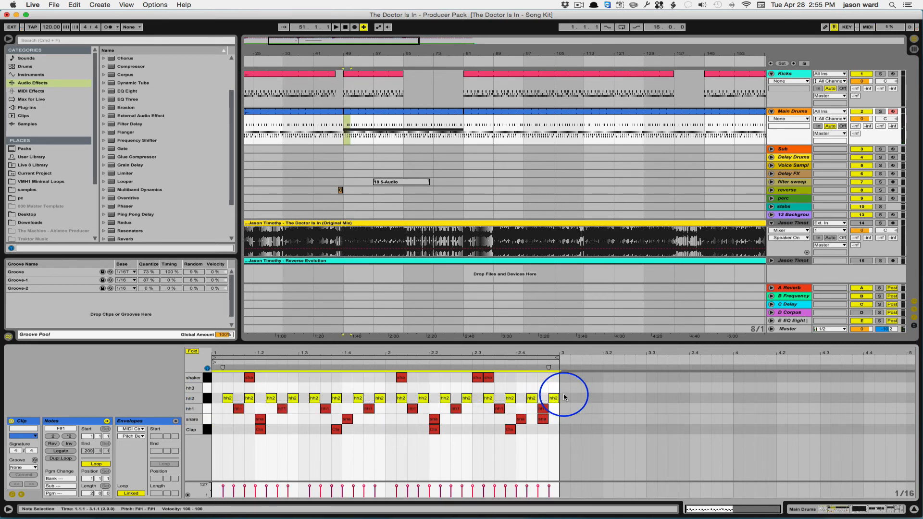
pyautogui.moveTo(549, 486); pyautogui.dragTo(549, 494)
pyautogui.press('space')
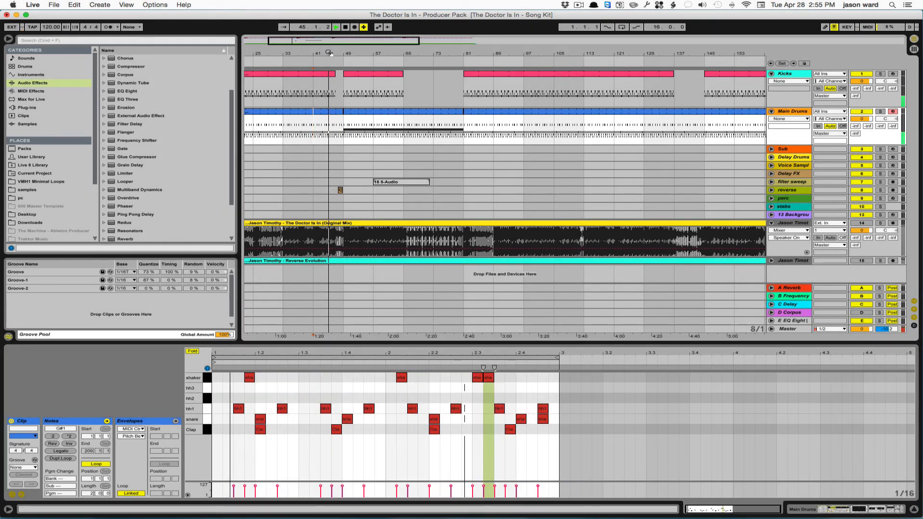
# Step: Review the full song's layout, comparing the kick and main drum sections with the reference track
pyautogui.moveTo(330, 53); pyautogui.dragTo(329, 63)
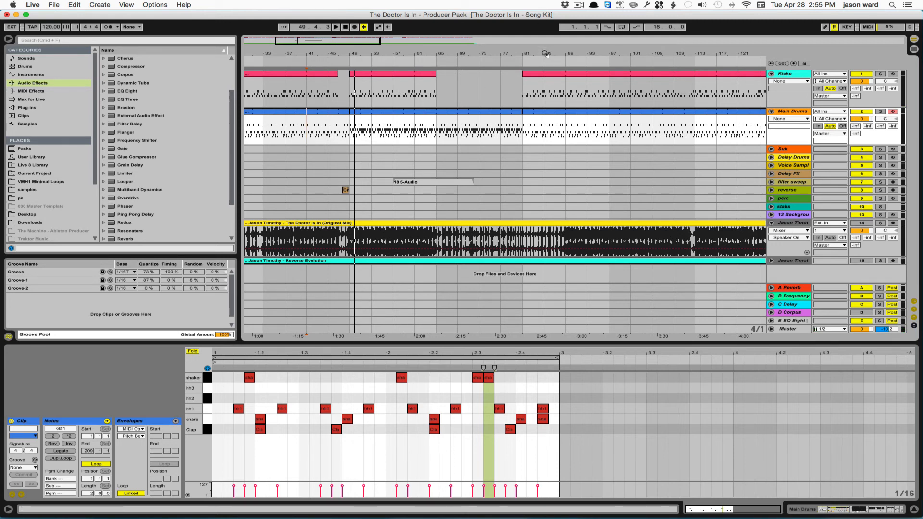
pyautogui.moveTo(545, 53); pyautogui.dragTo(321, 55)
pyautogui.rightClick(321, 55)
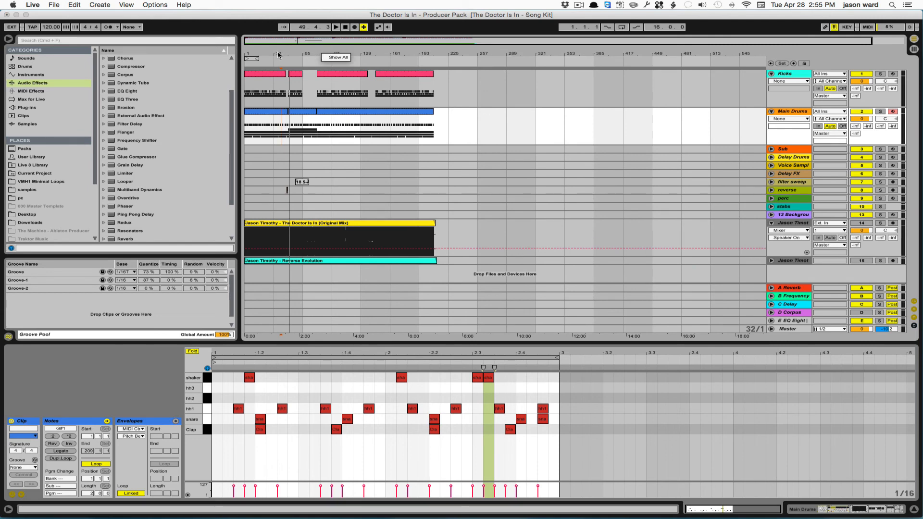
pyautogui.moveTo(282, 49); pyautogui.dragTo(283, 50)
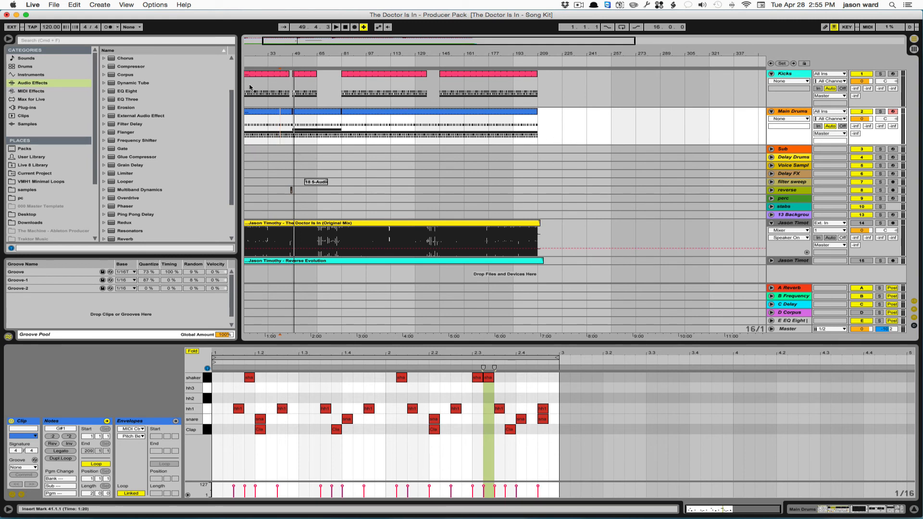
pyautogui.moveTo(263, 54); pyautogui.dragTo(289, 53)
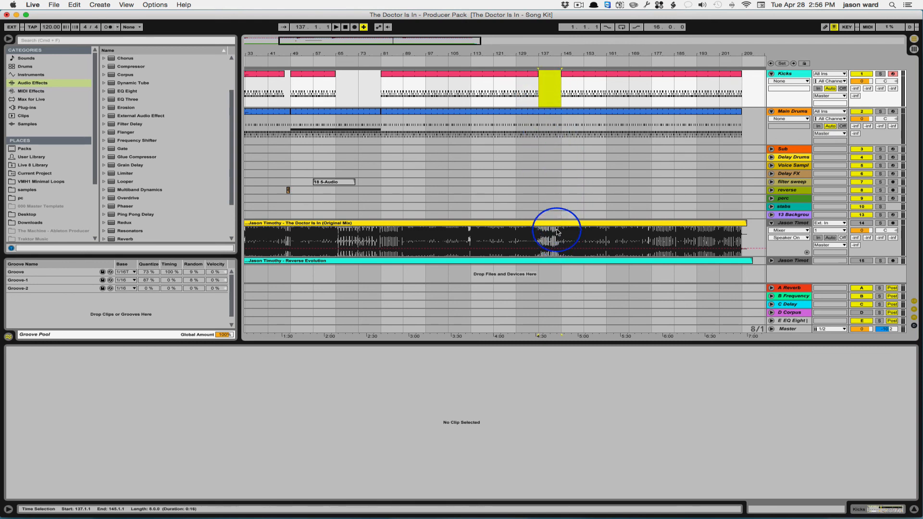
# Step: Duplicate the time from bar 137 to 145 across all tracks, and delete the duplicated bars 145 to 153
pyautogui.press('super+shift+d')
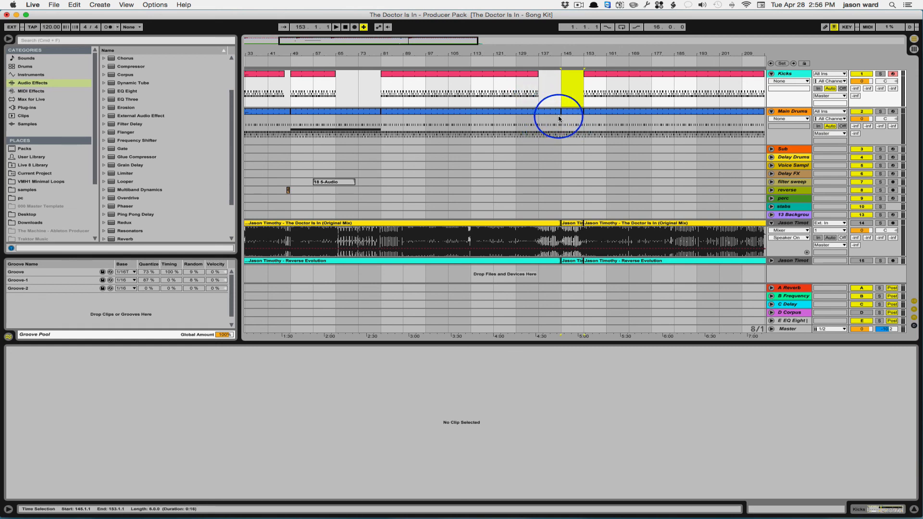
pyautogui.press('super+shift+Delete')
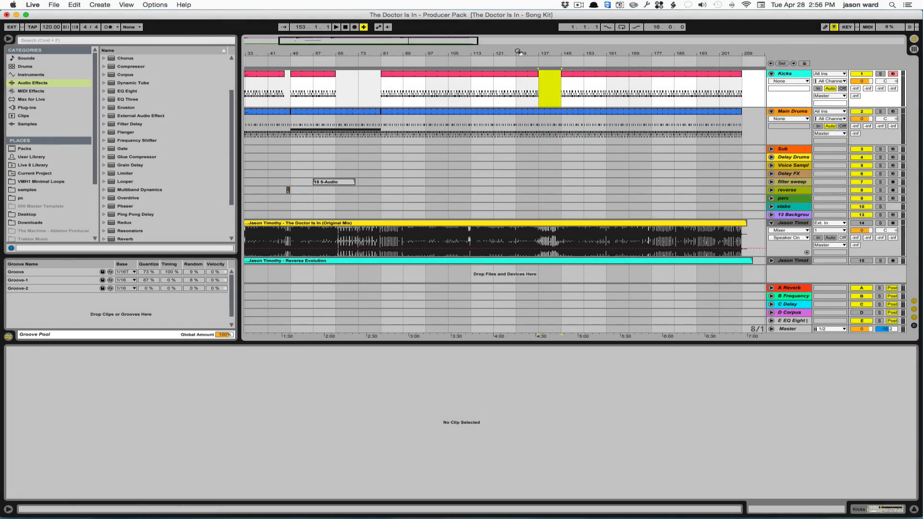
pyautogui.moveTo(521, 55); pyautogui.dragTo(520, 53)
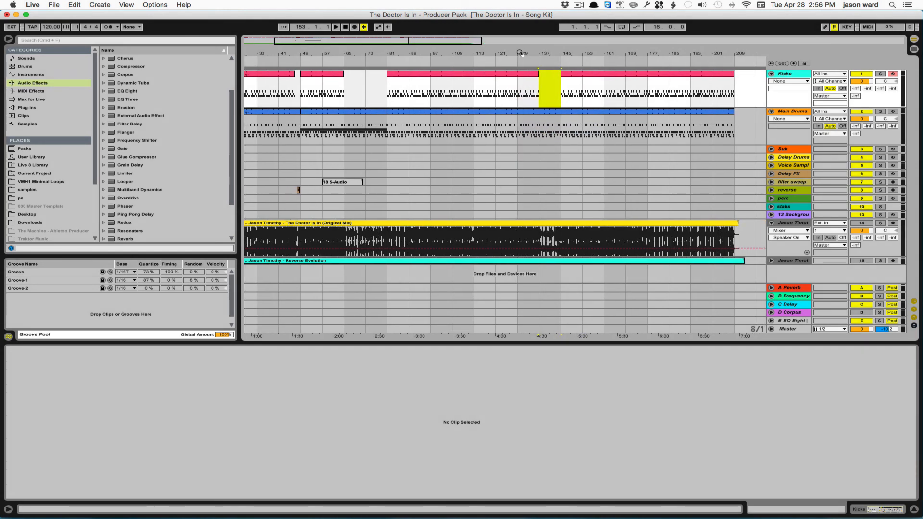